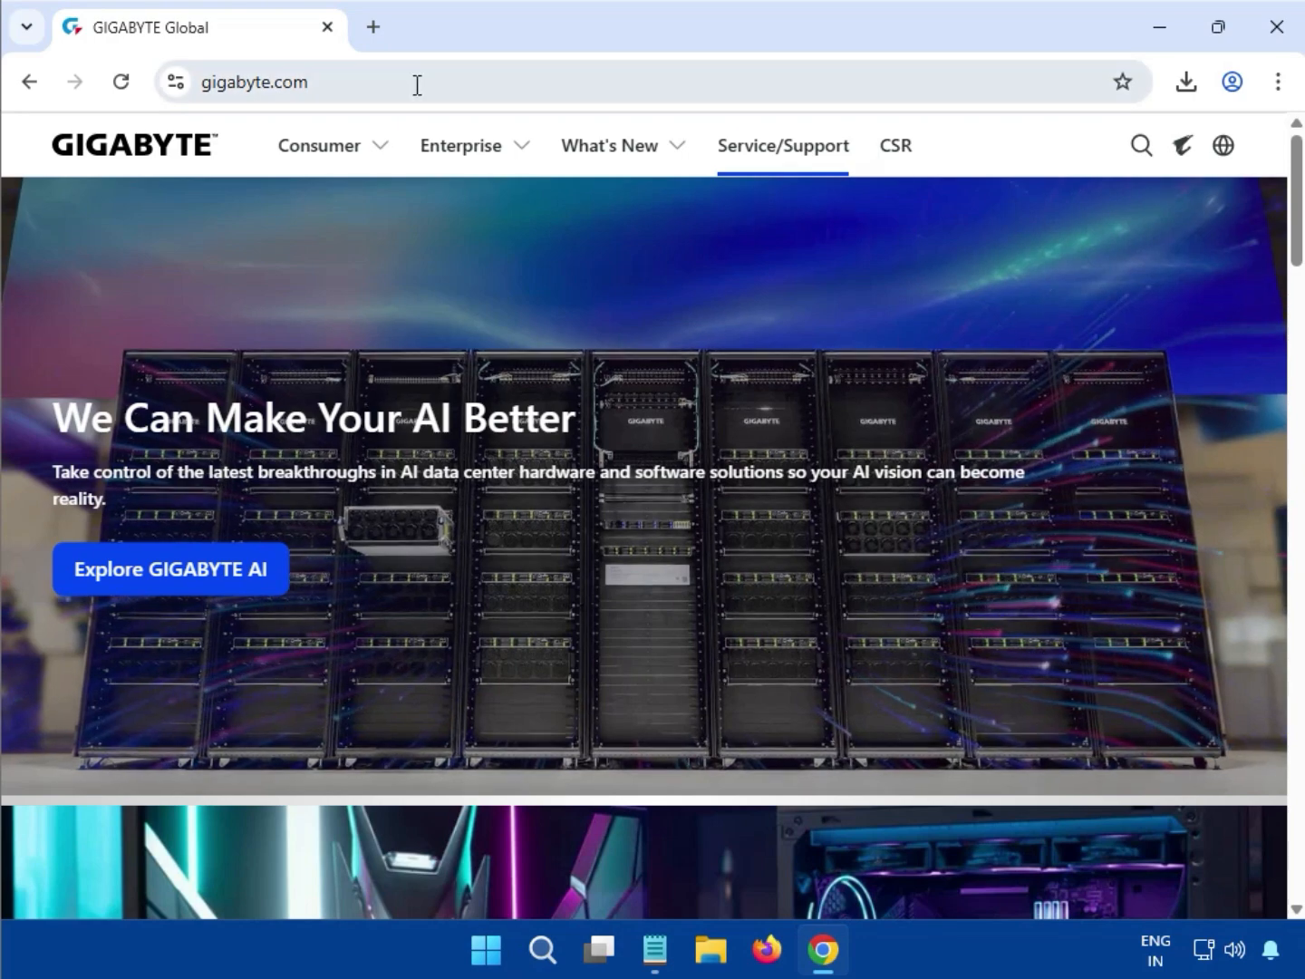
Step: Search the GIGABYTE website for "Z890 AI TOP"
click(417, 83)
drag(374, 83, 495, 87)
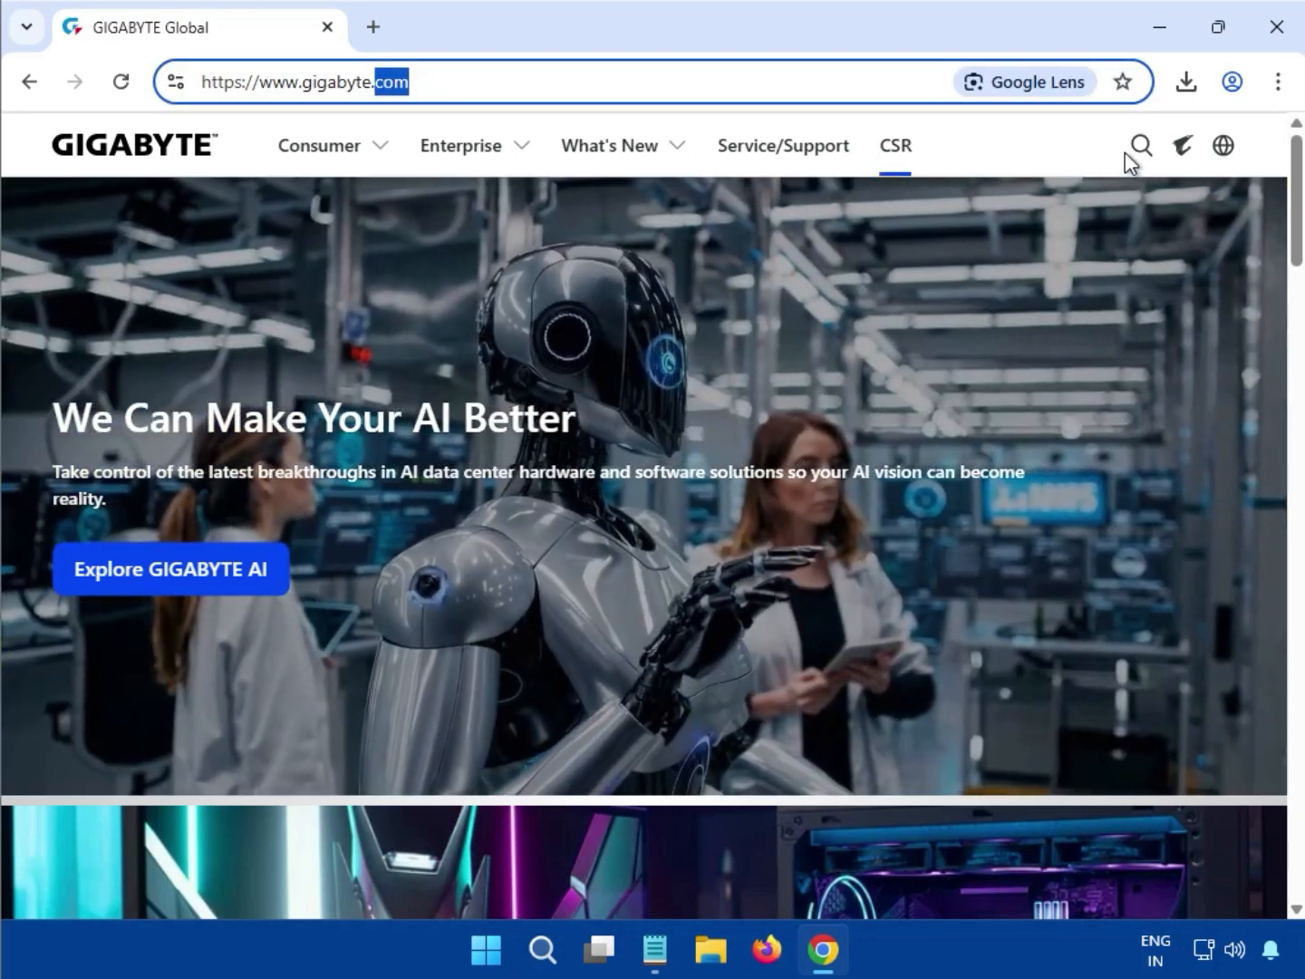
click(1129, 149)
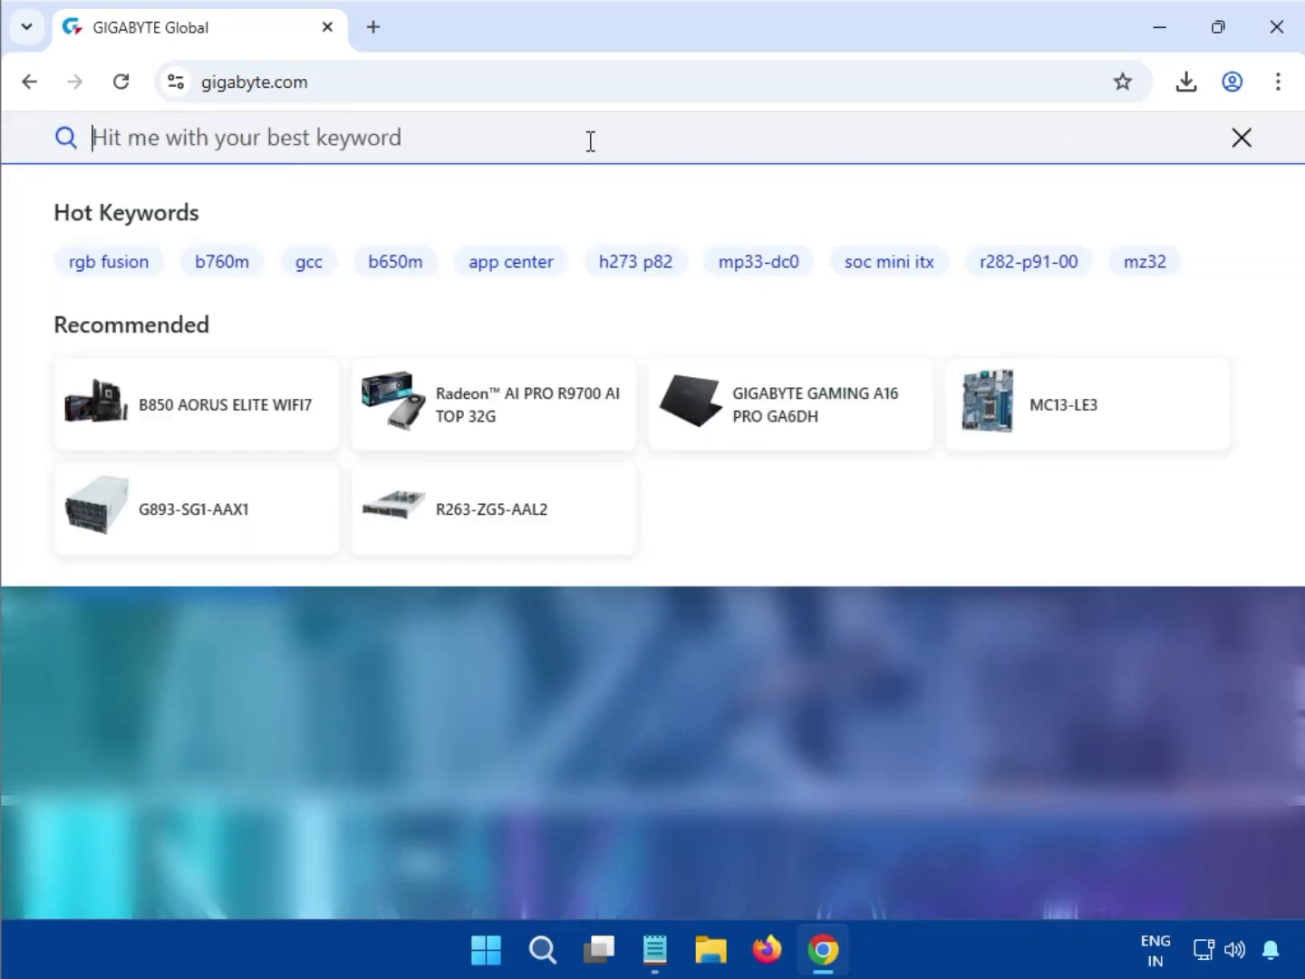
text(Z890 AI TOP)
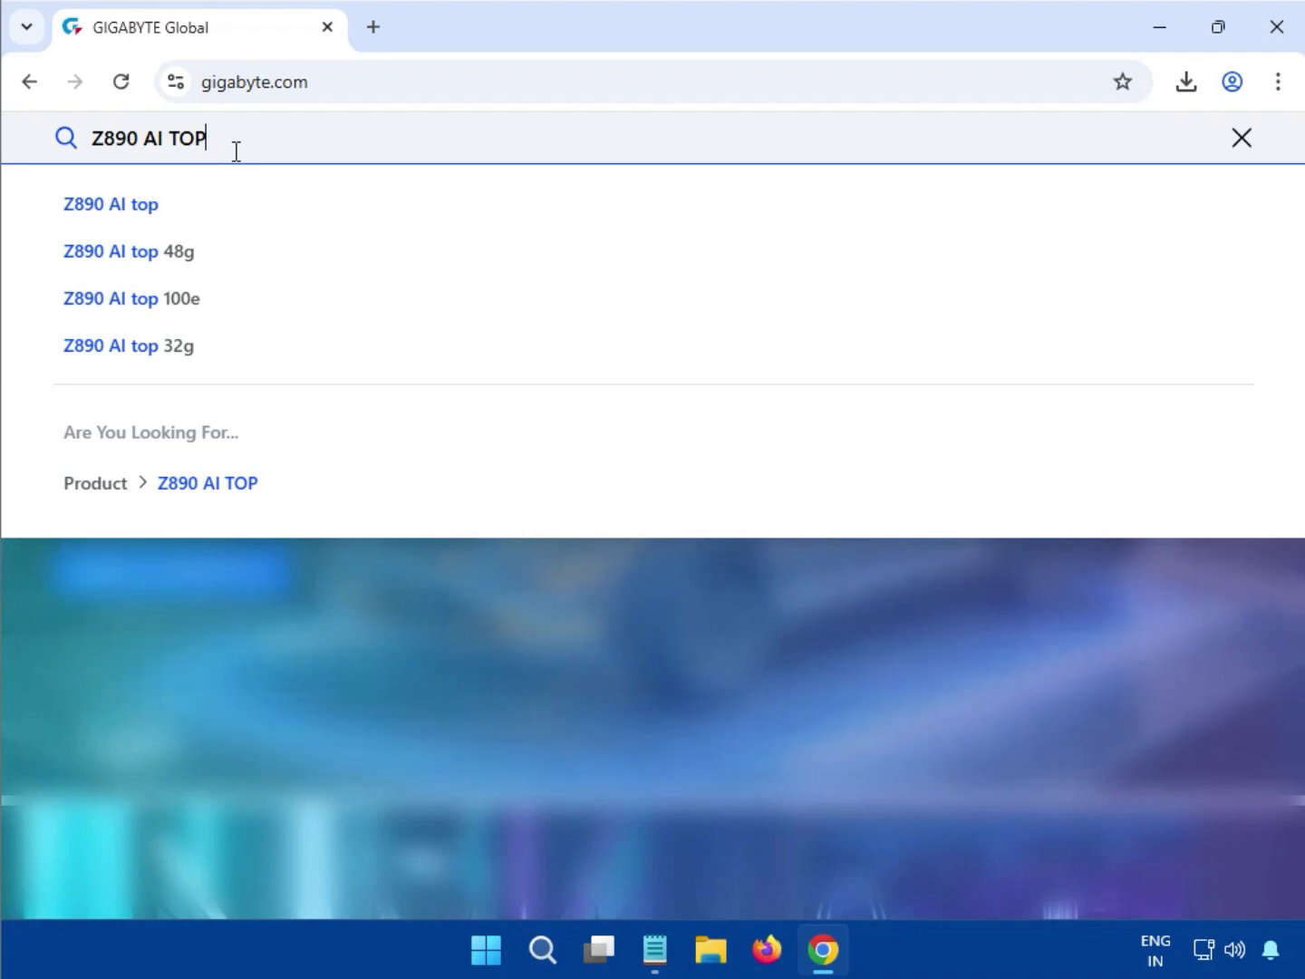
key(Return)
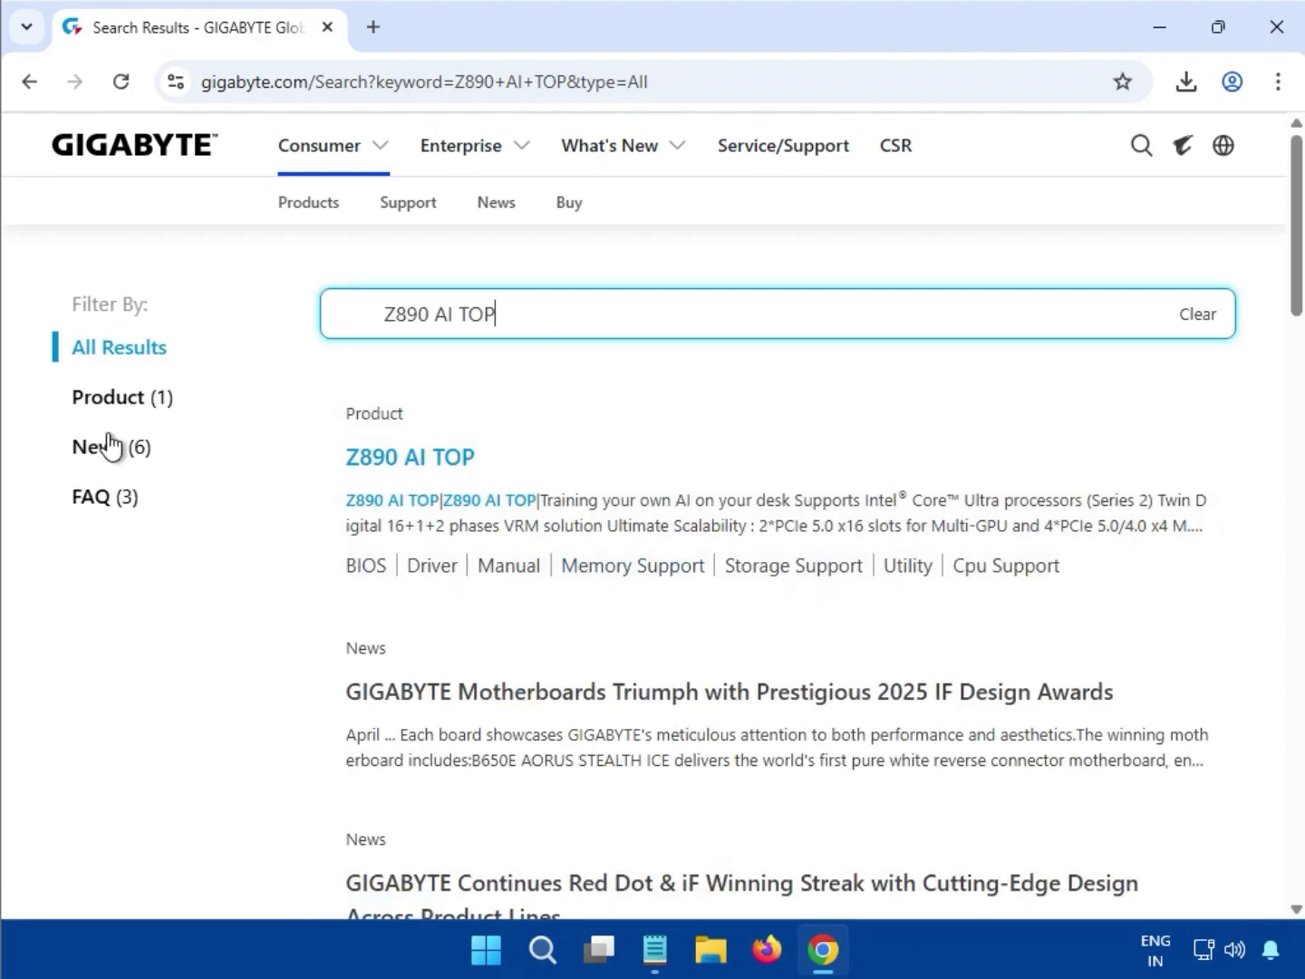
Step: Filter the search results to products and open the Z890 AI TOP motherboard page
click(116, 405)
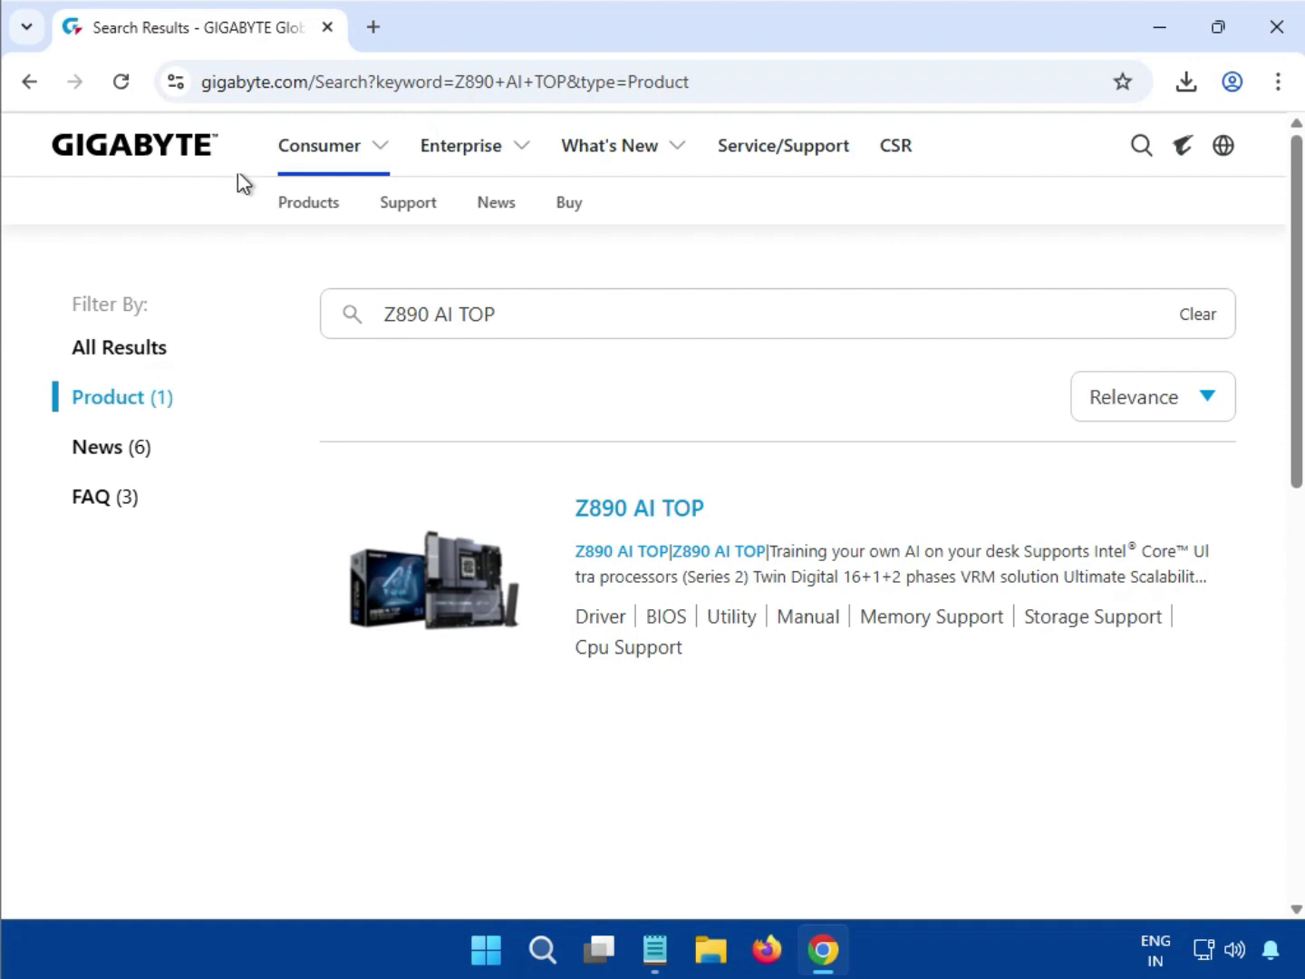
click(632, 518)
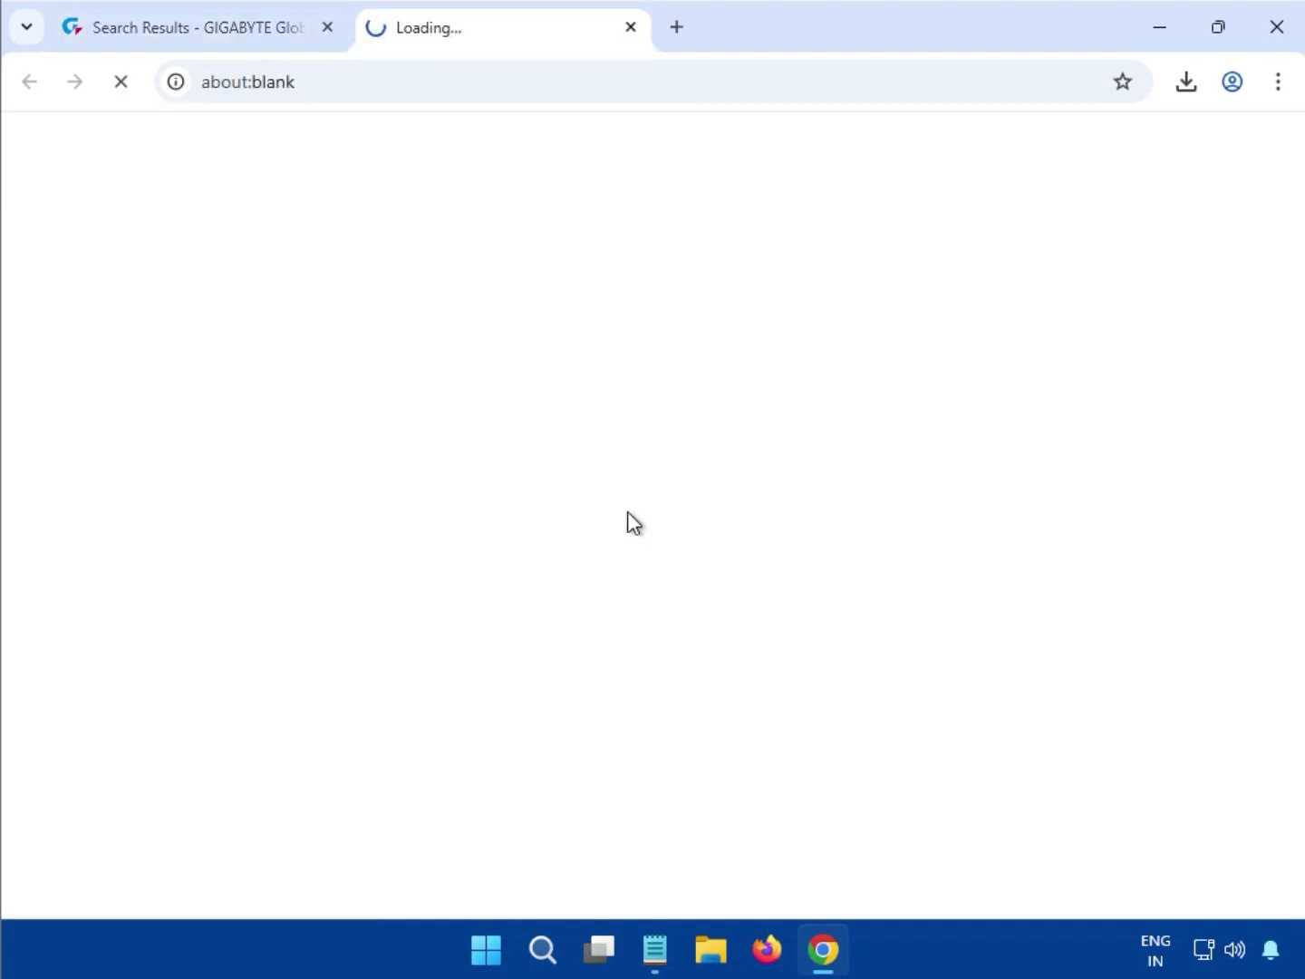
mouse_move(832, 975)
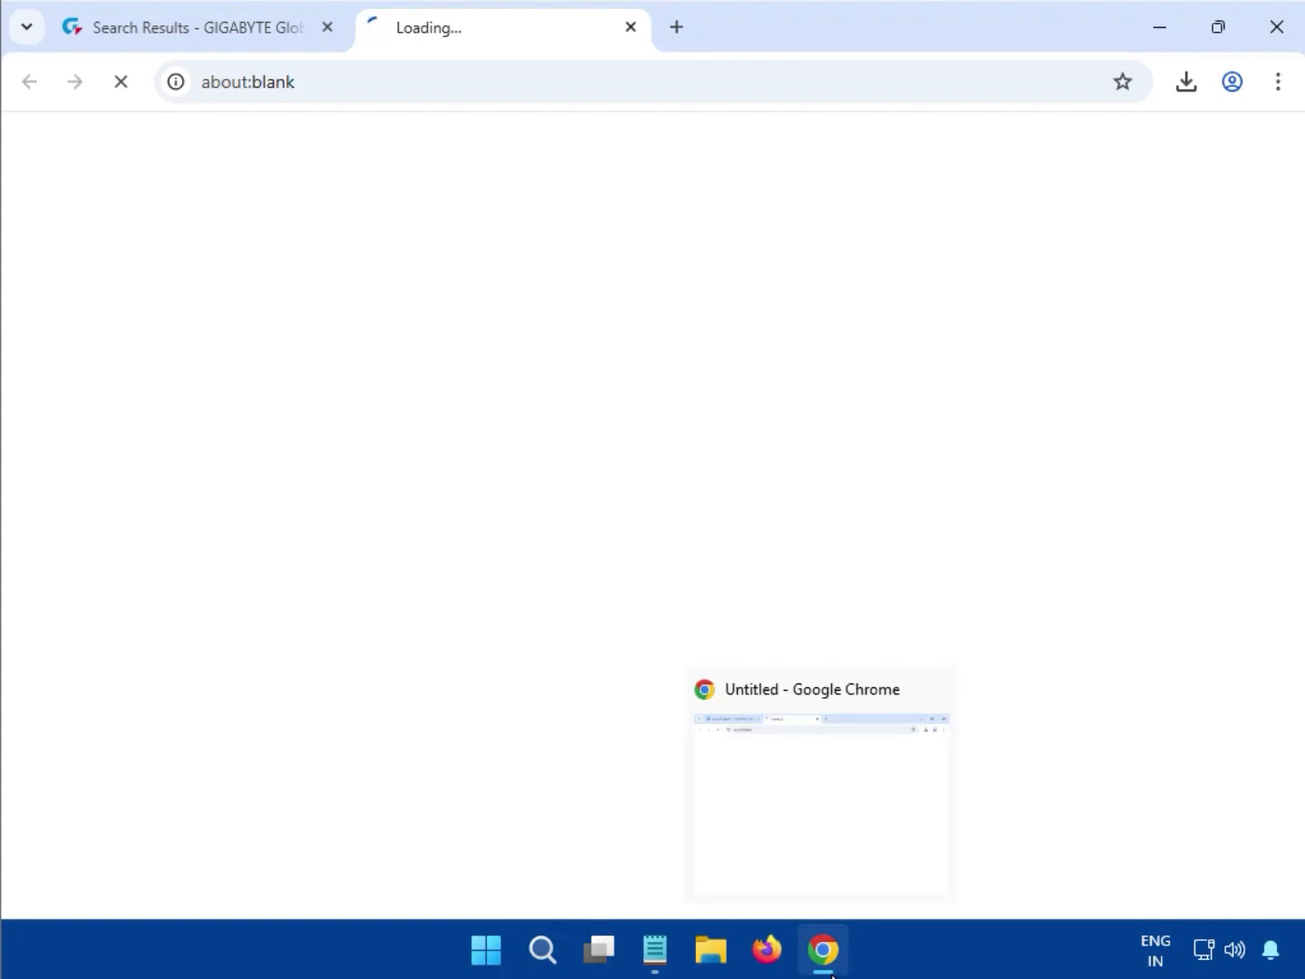
click(862, 831)
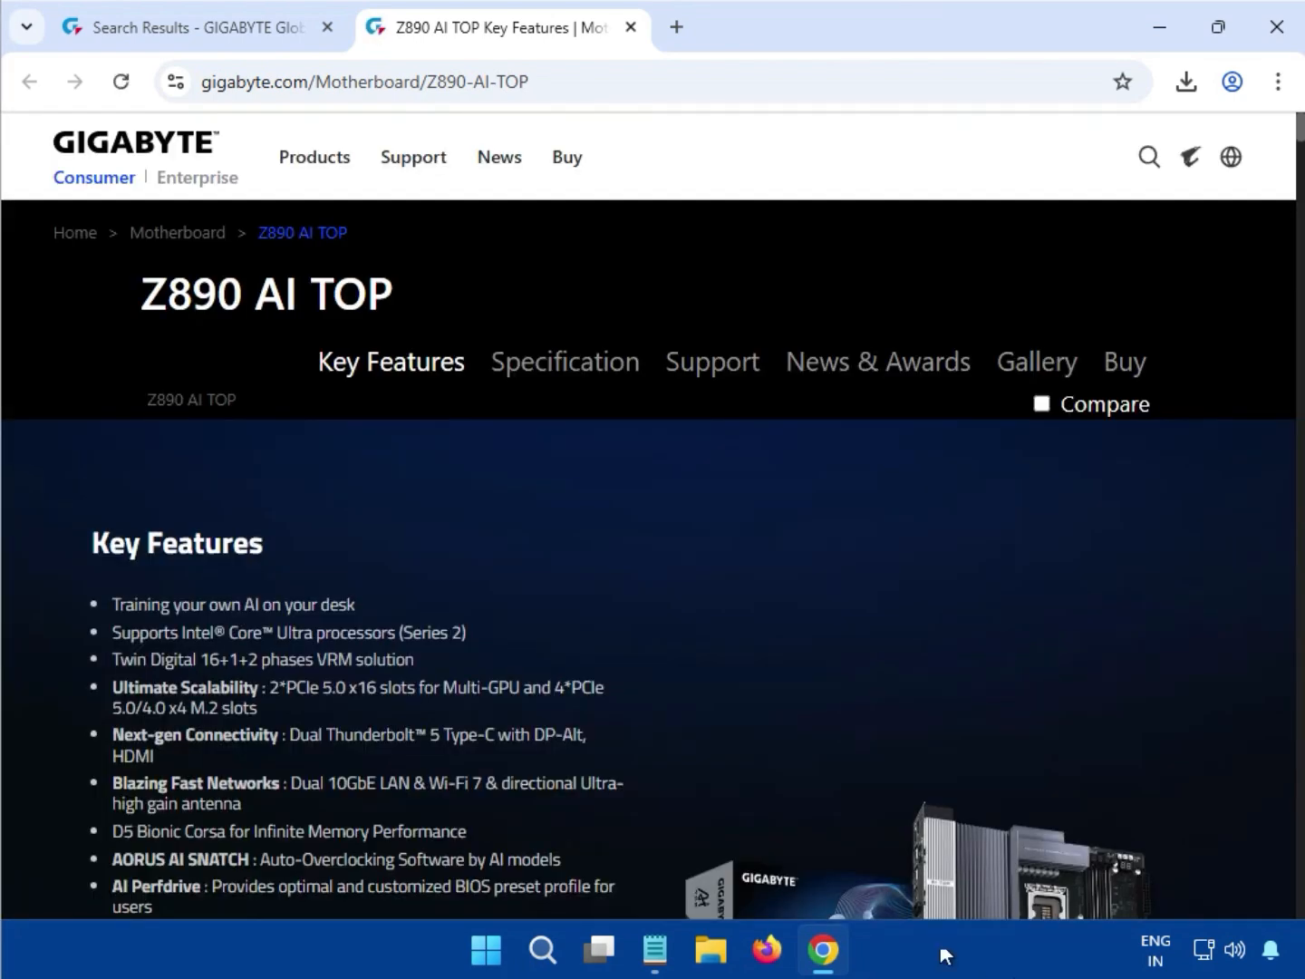
Step: Look over the Z890 AI TOP key features, and open the motherboard's support downloads page
scroll(756, 803, down, 6)
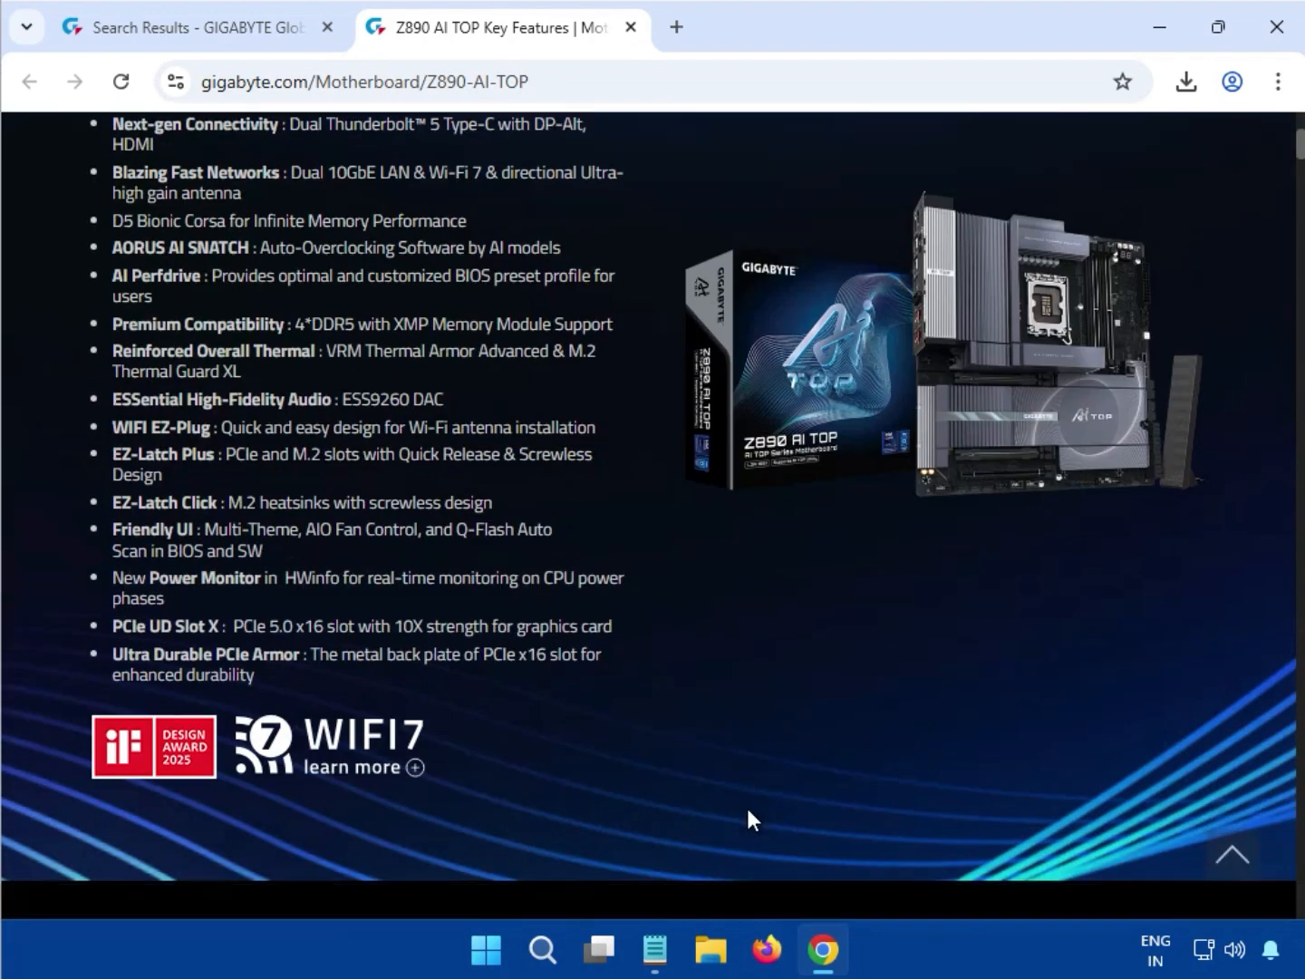
scroll(728, 728, up, 3)
scroll(699, 217, up, 4)
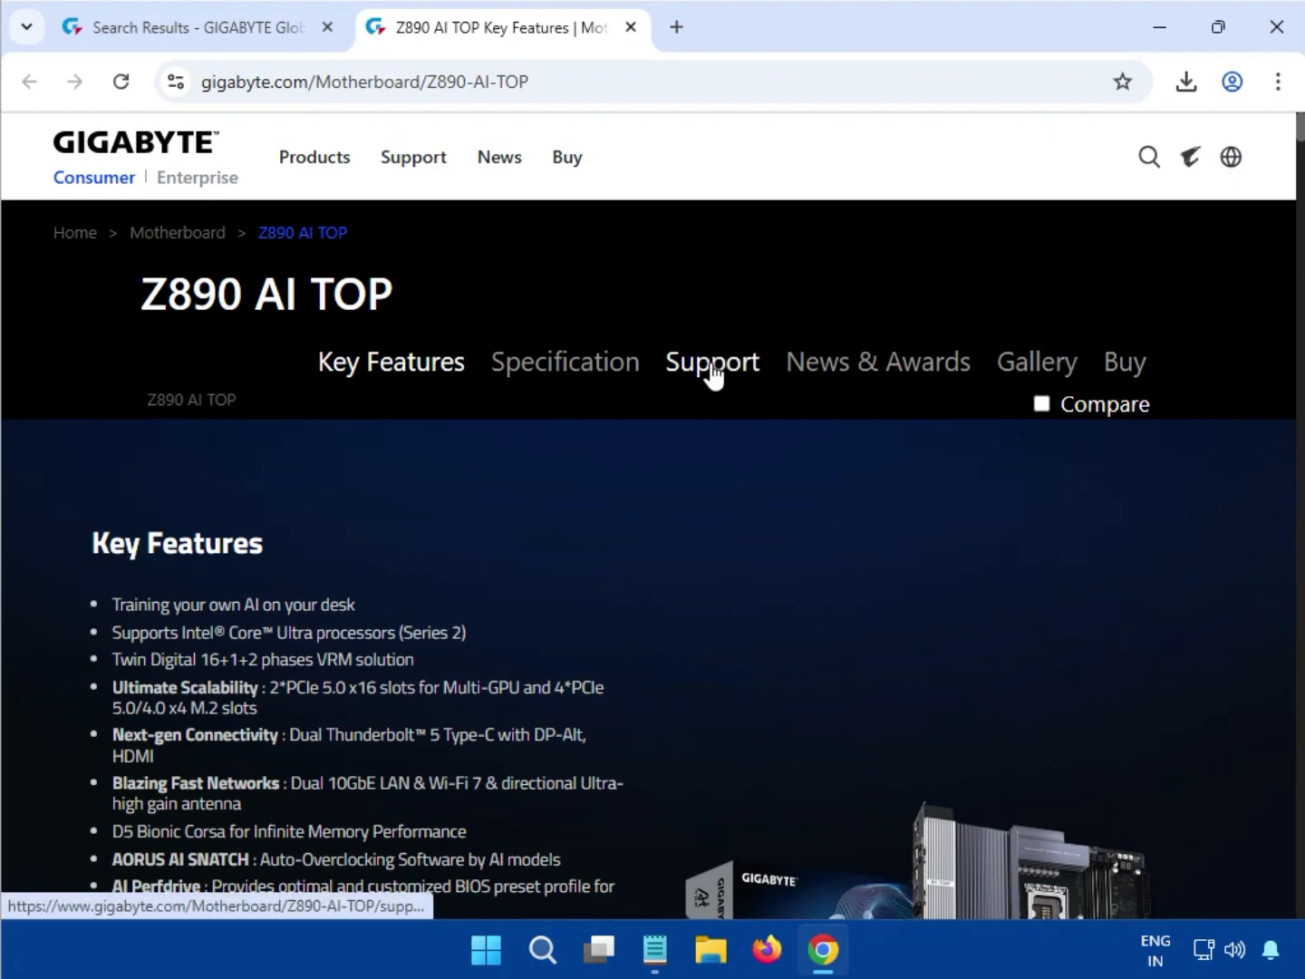
click(714, 370)
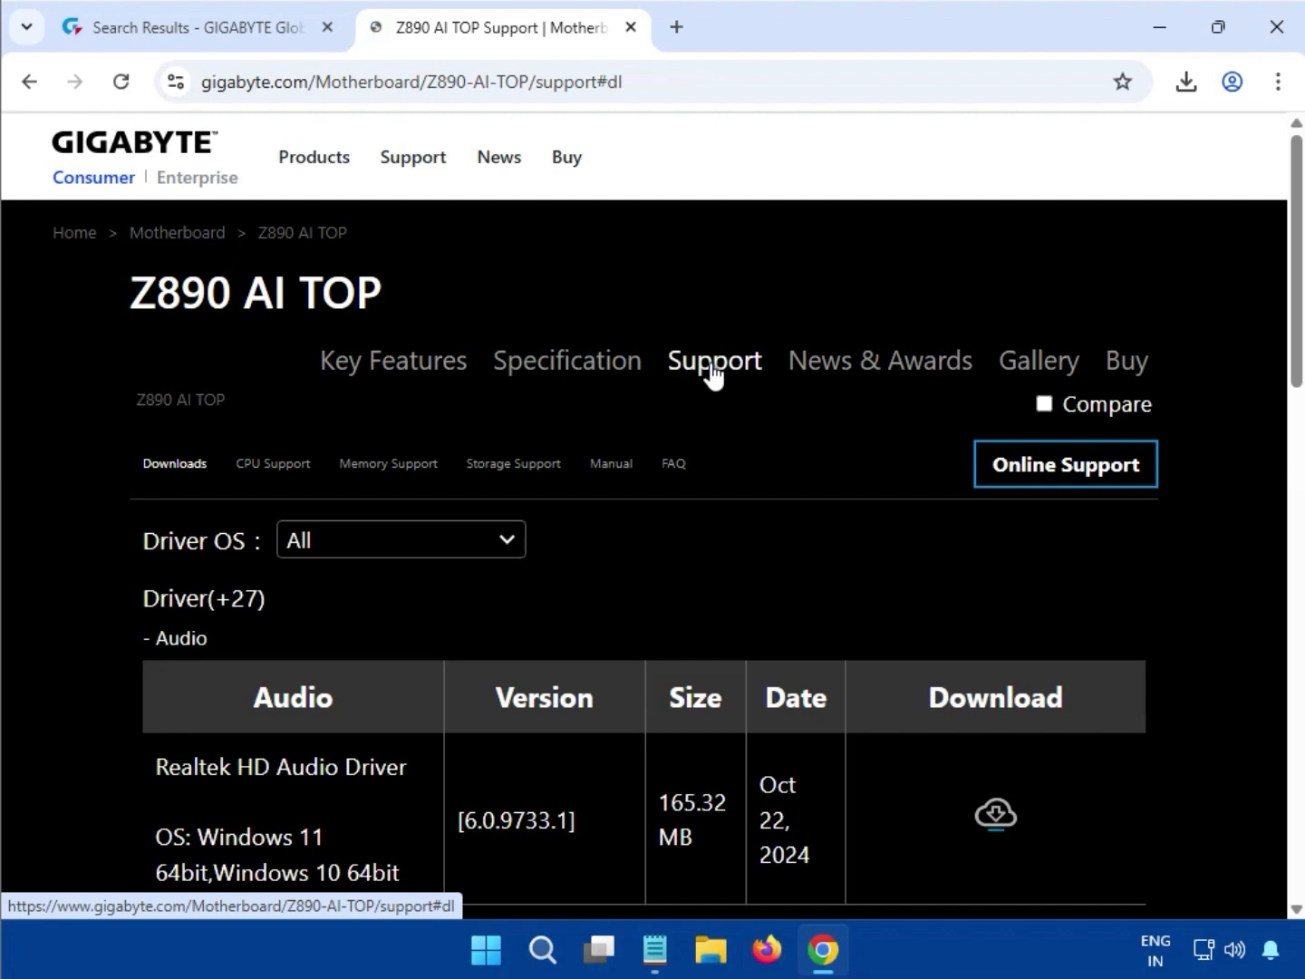
Step: Set the driver operating system filter to Windows 11 64bit
click(468, 539)
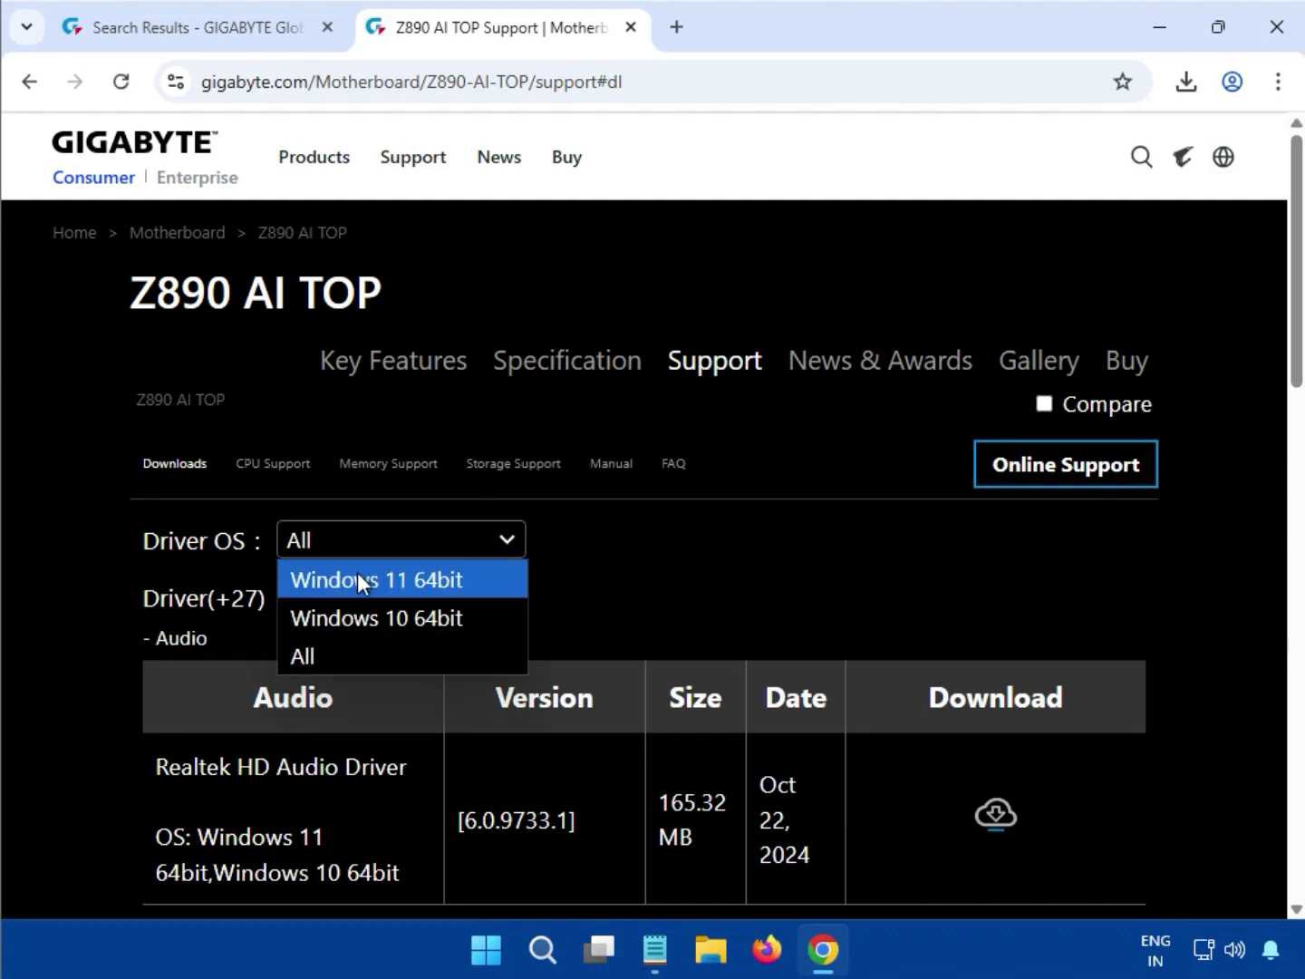
click(693, 595)
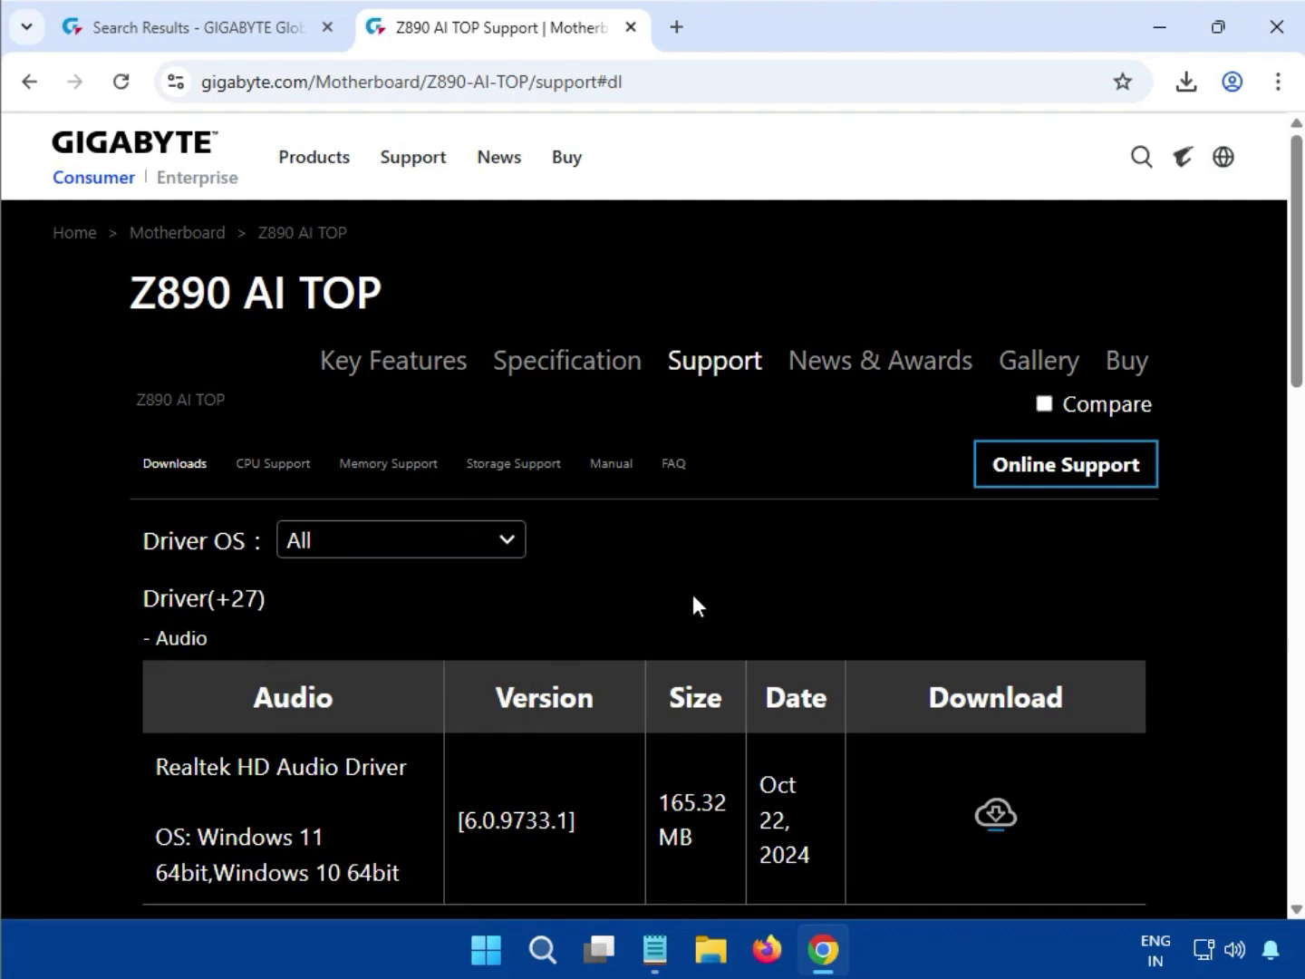
click(394, 548)
click(359, 584)
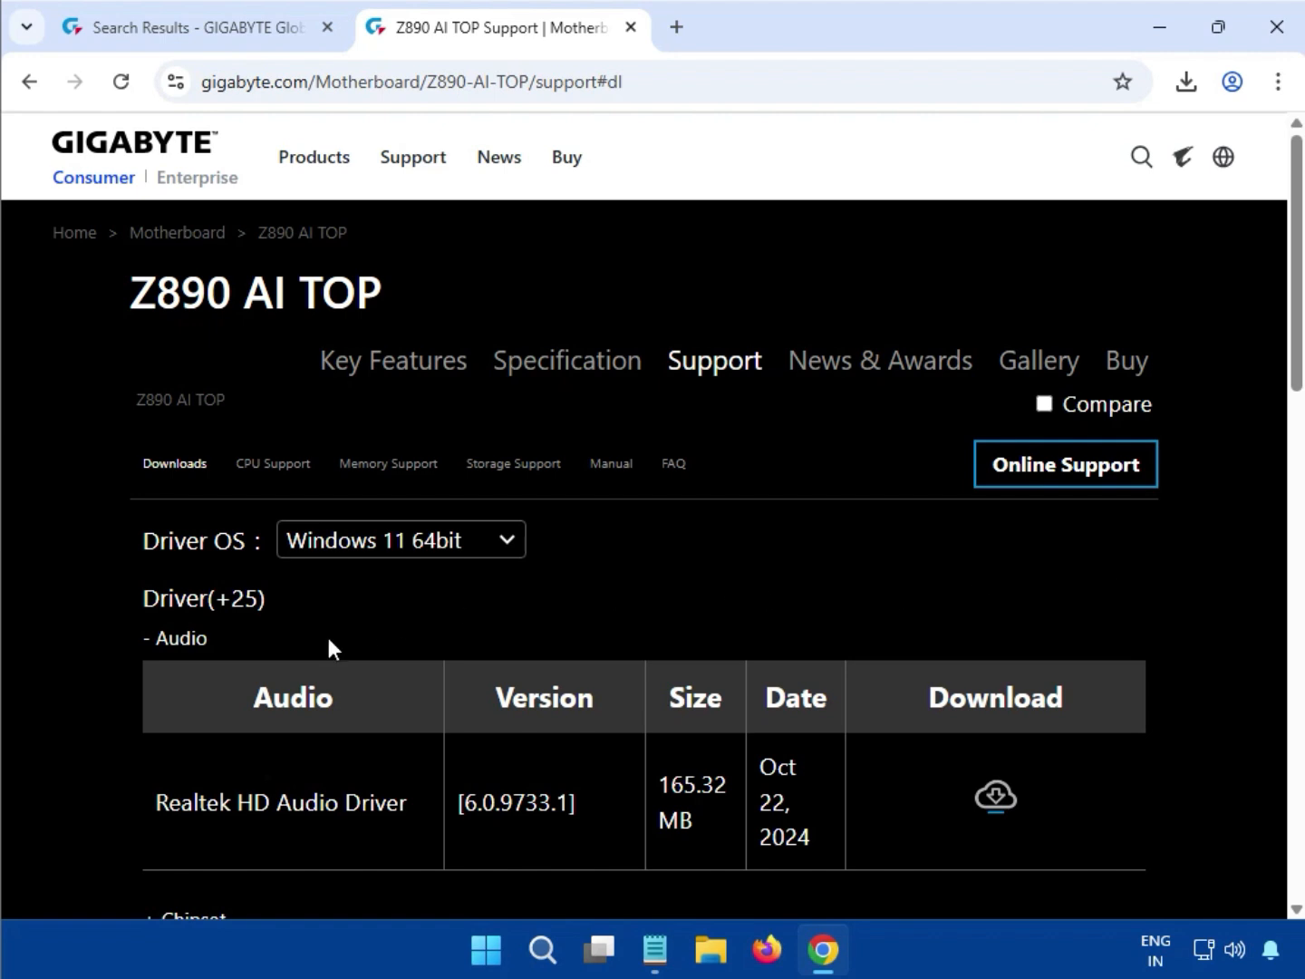
Step: Download the Realtek HD Audio Driver, version 6.0.9733.1, from the Audio section
drag(209, 640, 153, 642)
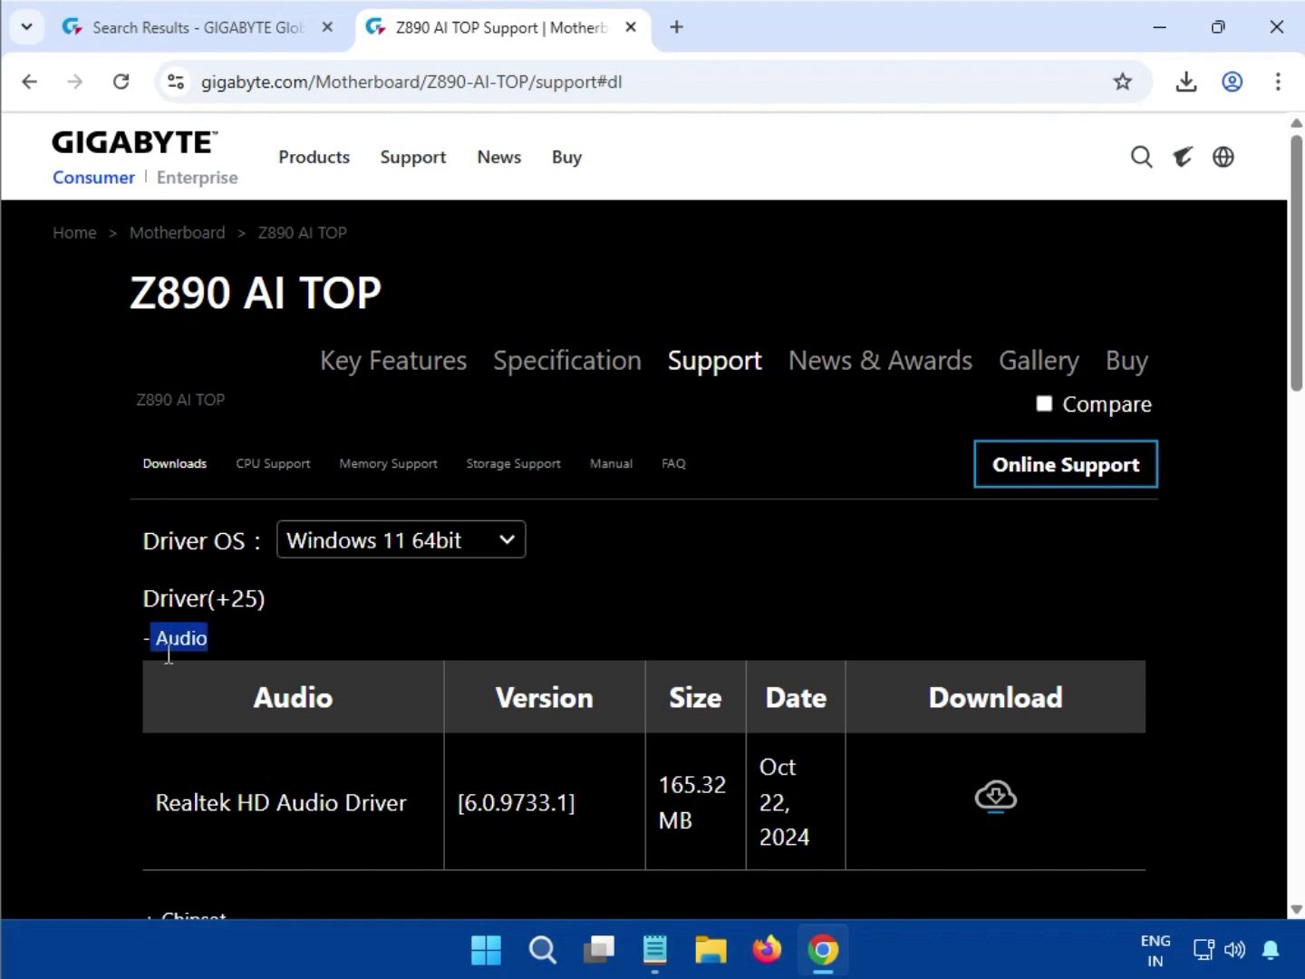
drag(159, 796, 436, 809)
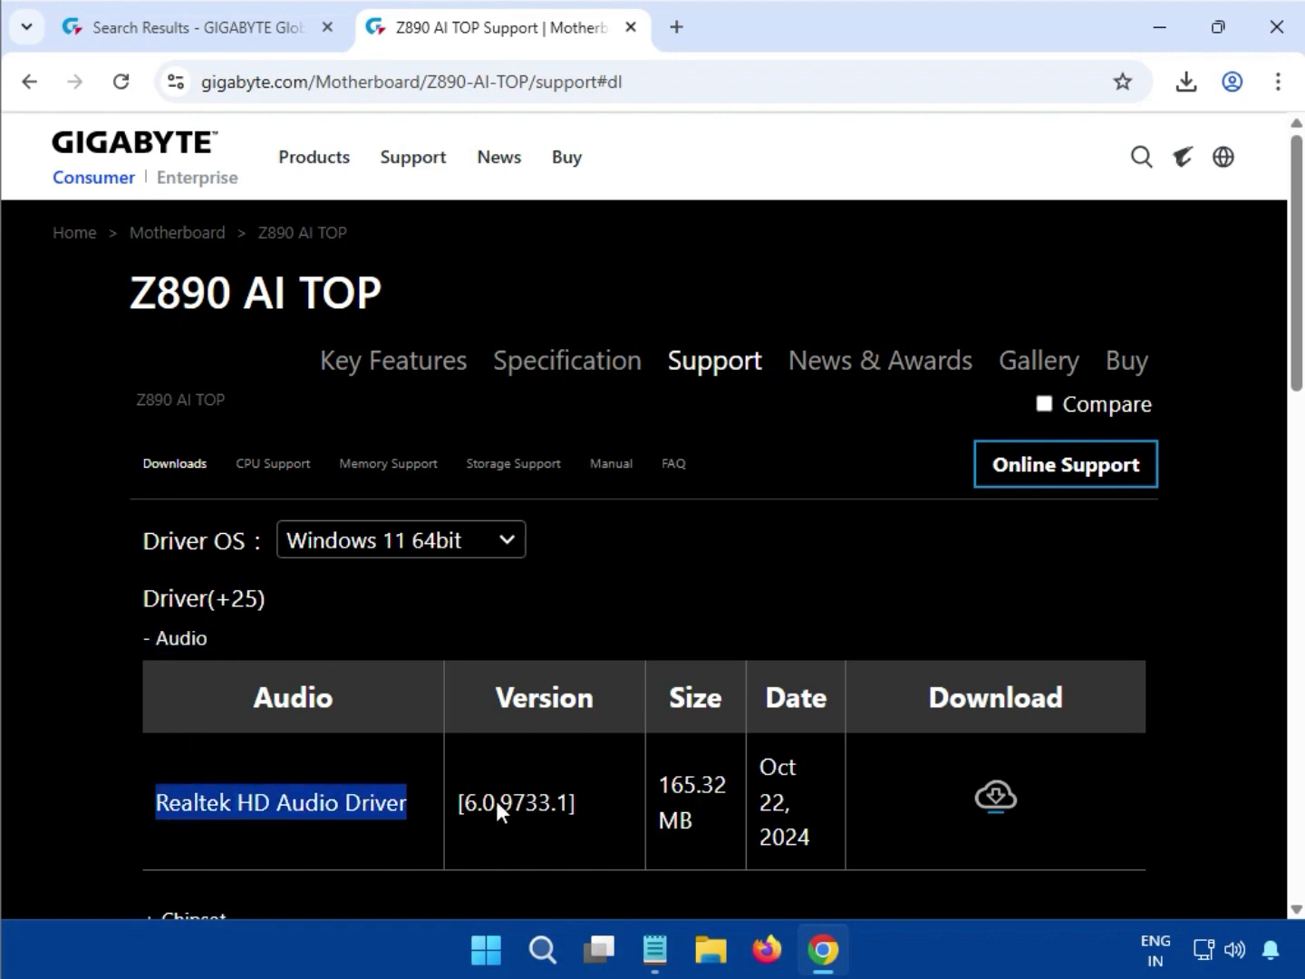
click(996, 802)
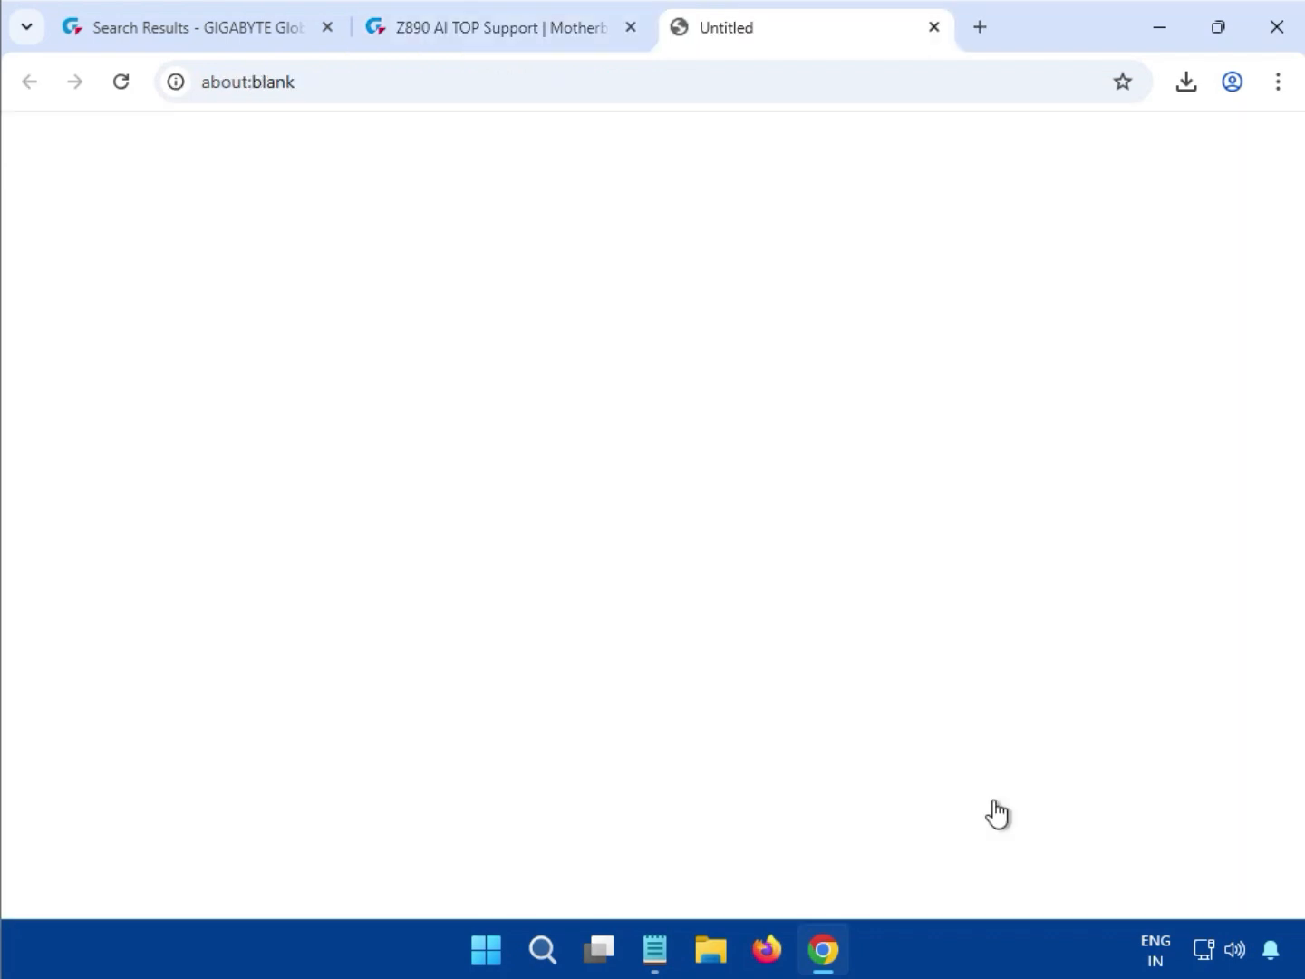
Step: Open the already downloaded archive mb_driver_612_realtekdch_6.0.9733.1 (5).zip from the recent download history
click(1187, 86)
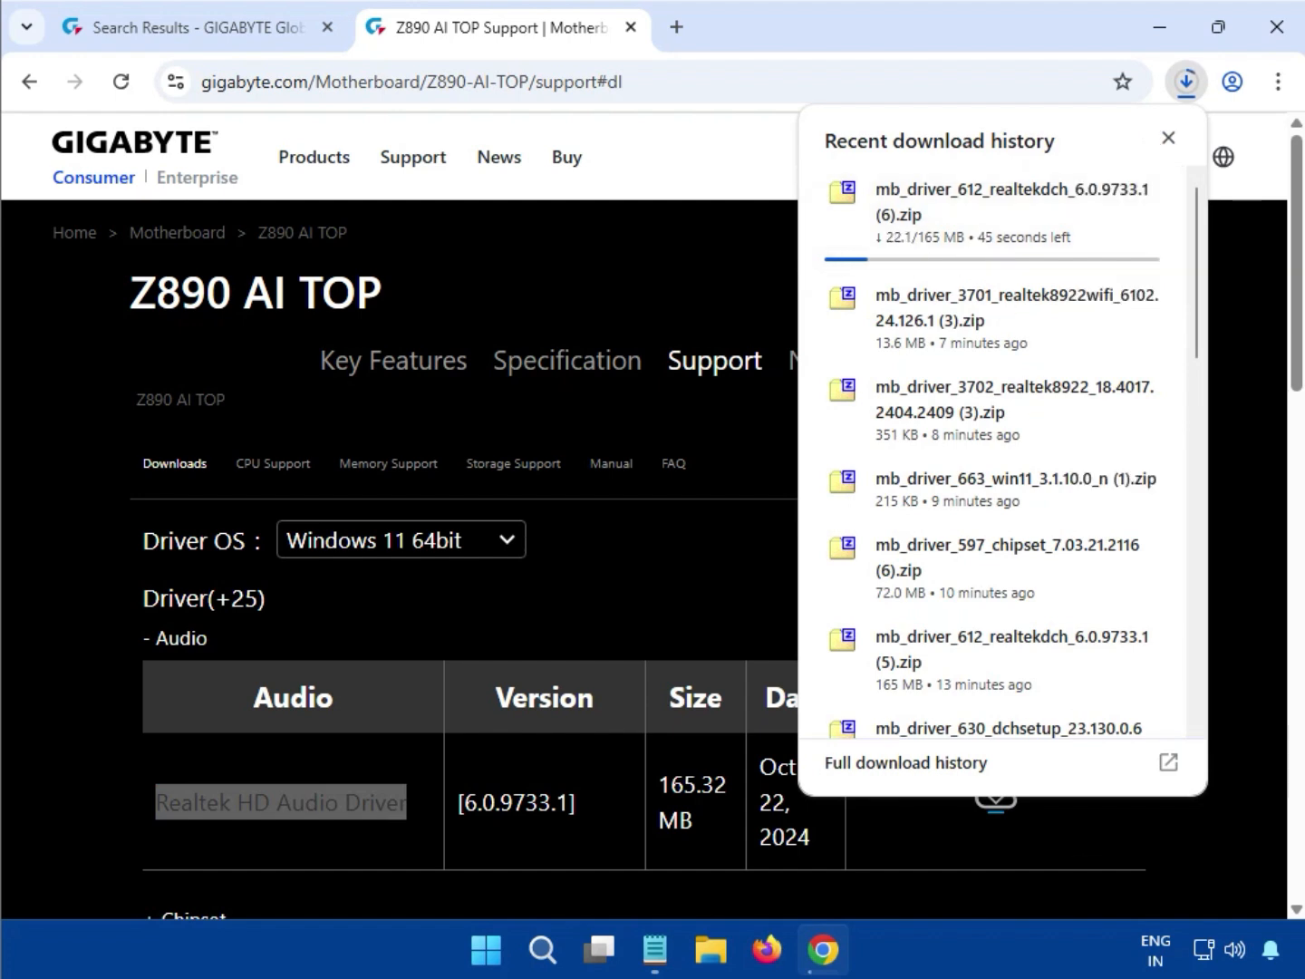
scroll(992, 436, down, 5)
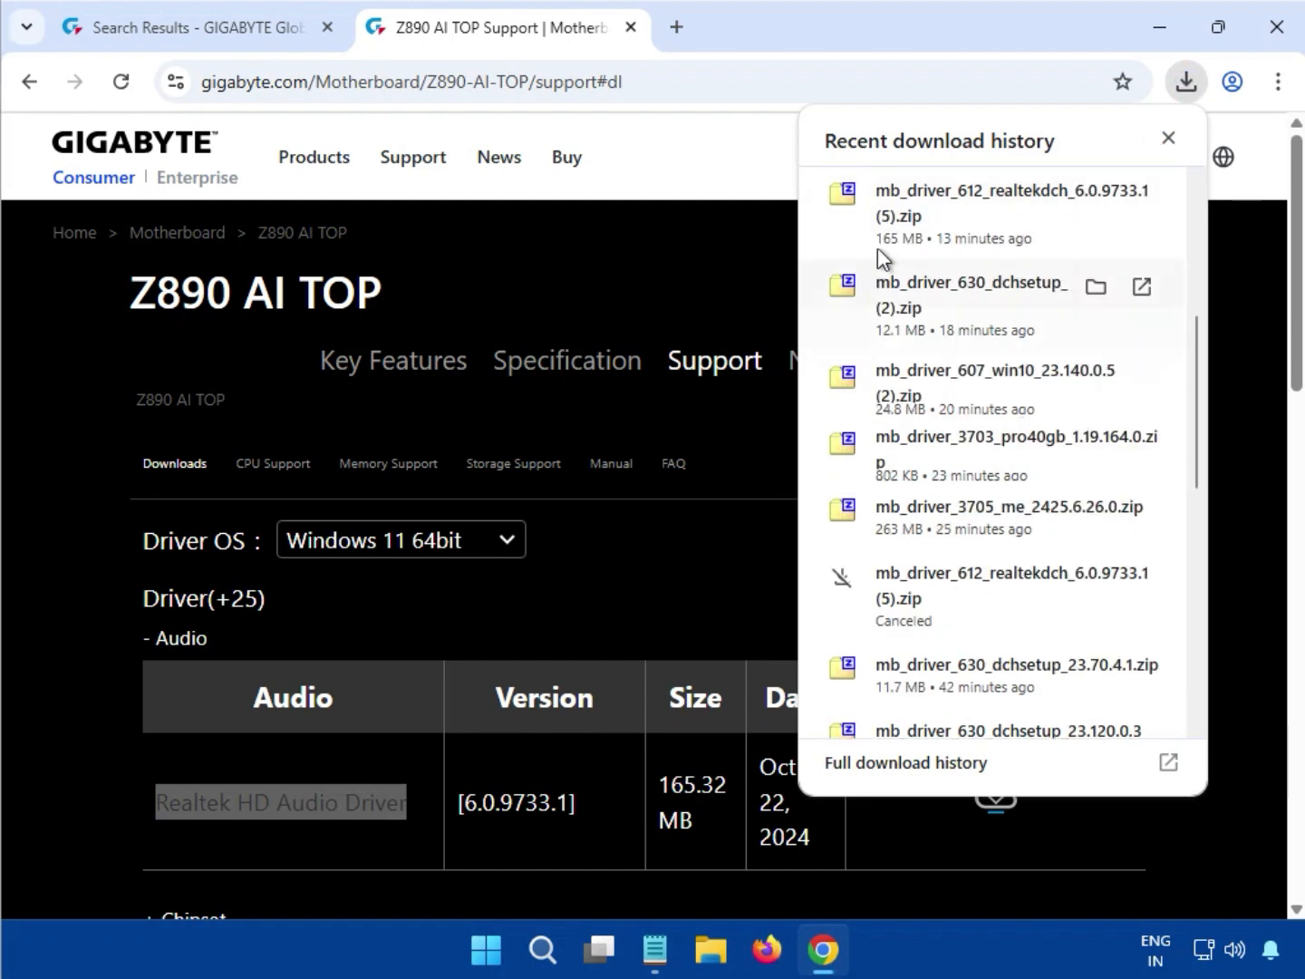
click(915, 216)
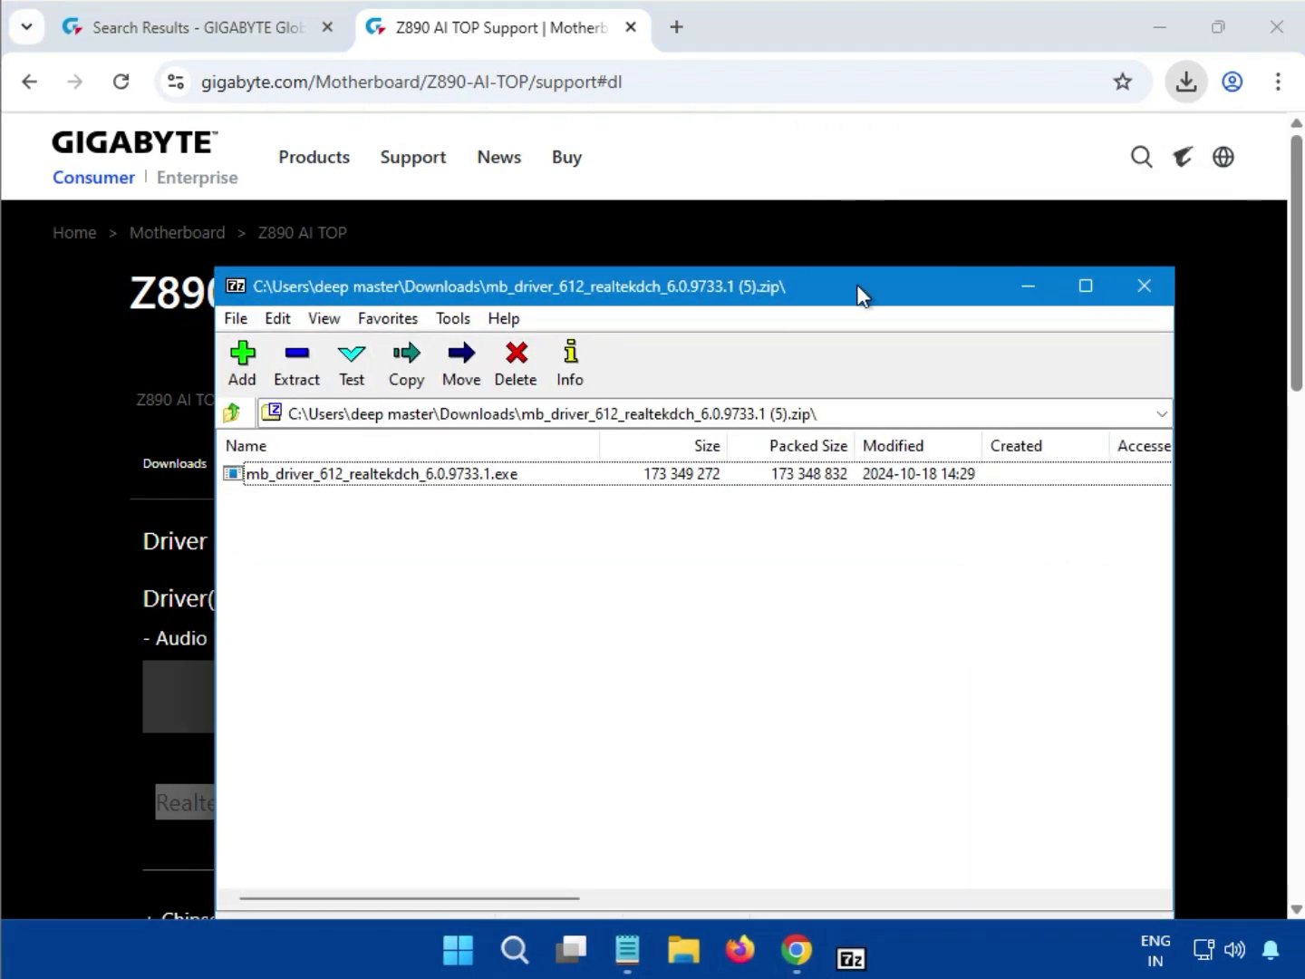
Step: Run mb_driver_612_realtekdch_6.0.9733.1.exe from the archive, allow it to make changes to the device, and close the archive window
click(358, 472)
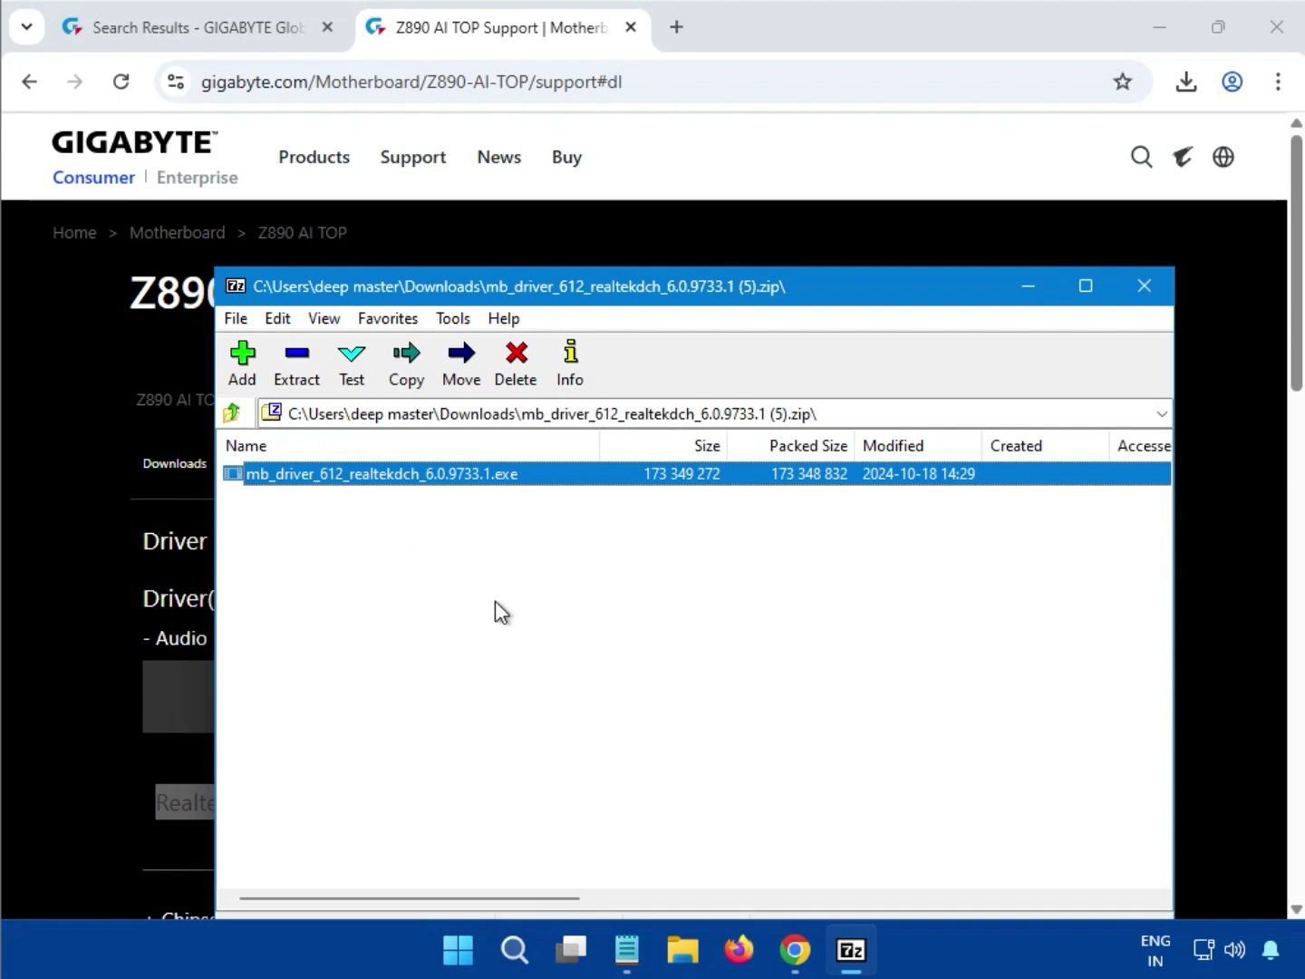
key(Return)
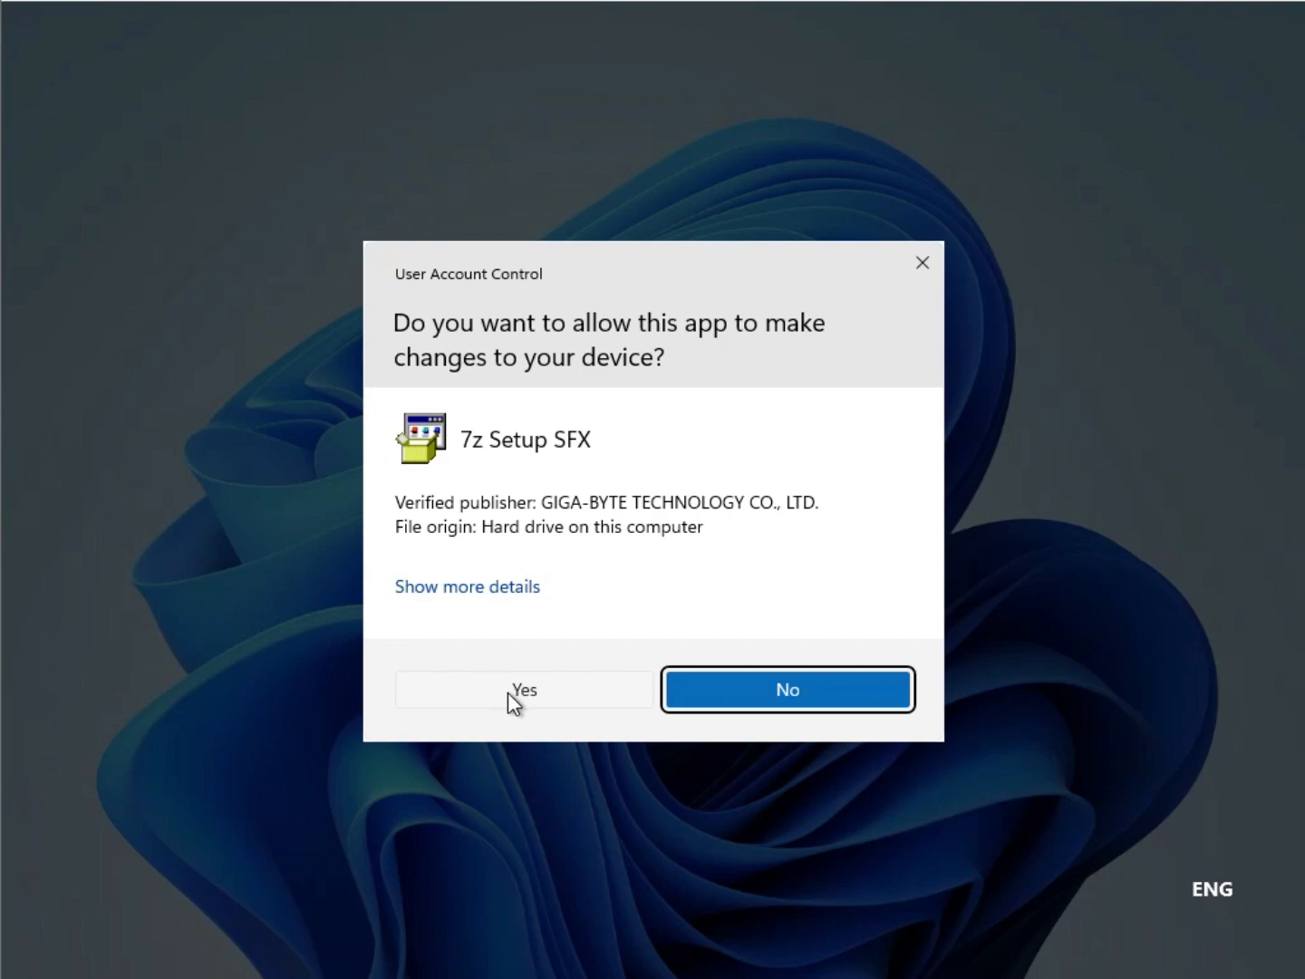
click(508, 692)
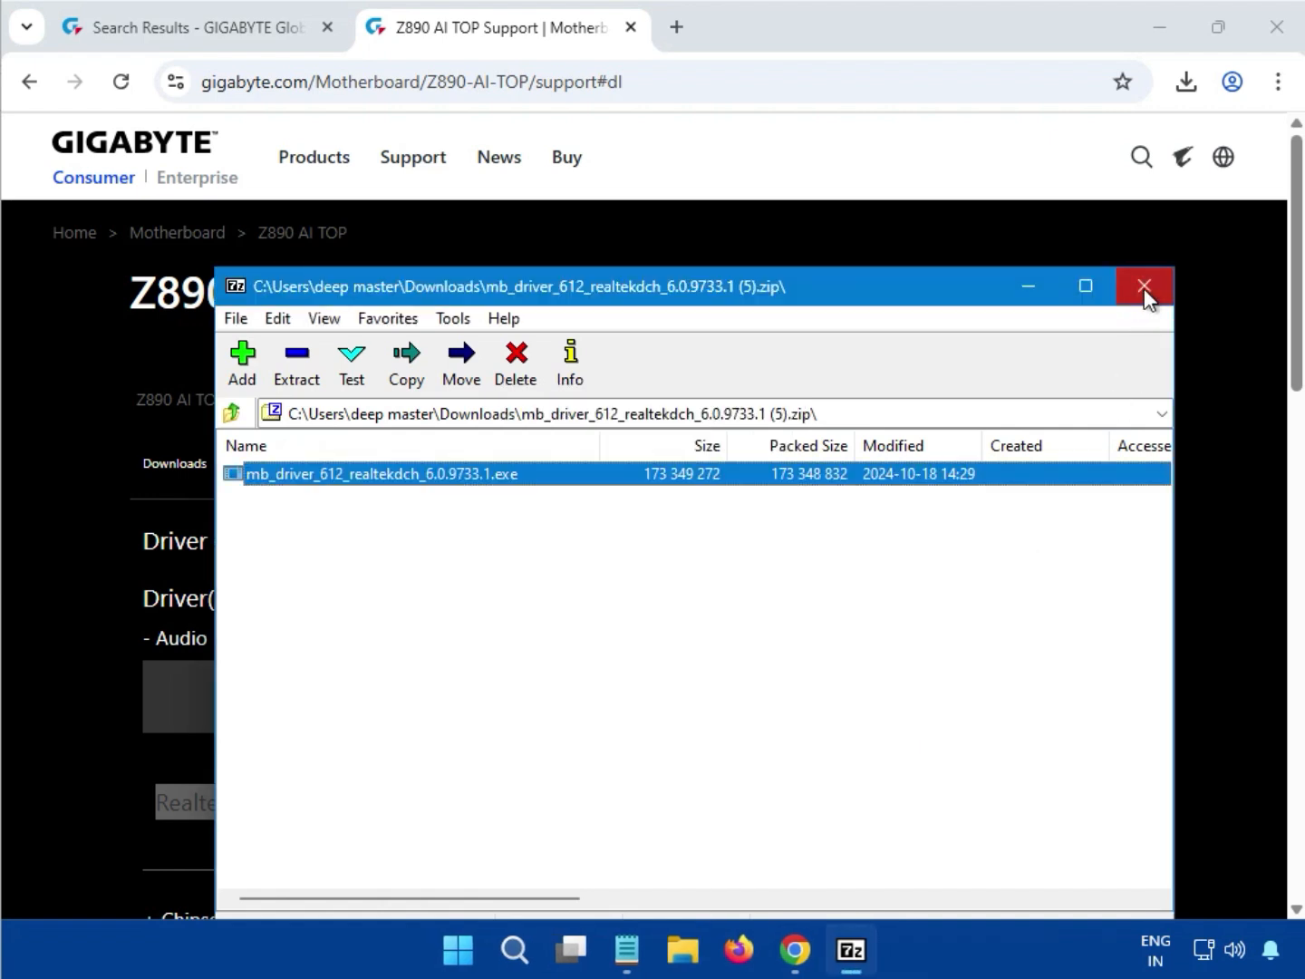
click(1144, 287)
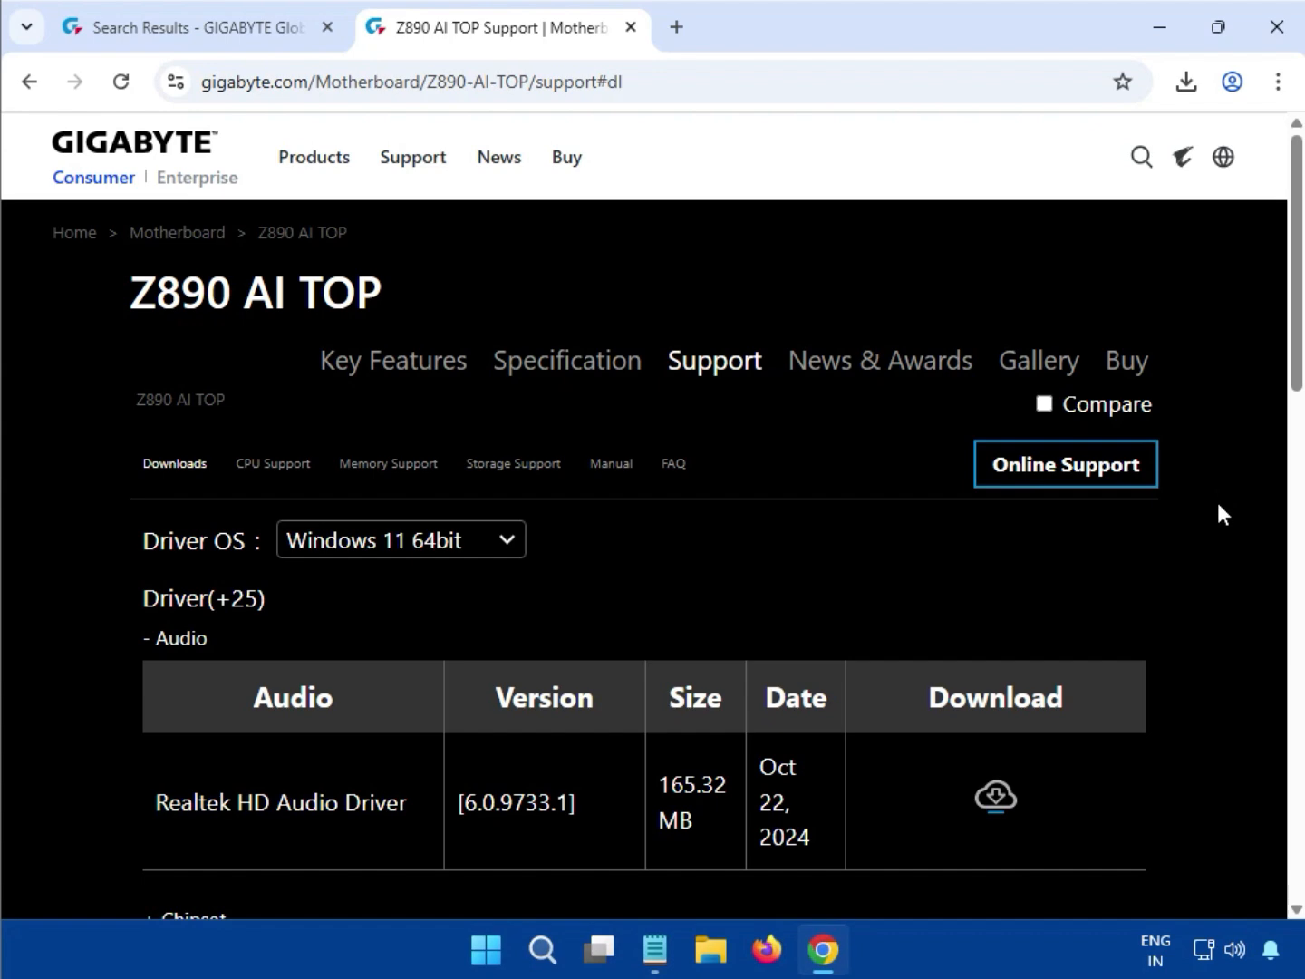
Step: Expand the Chipset driver section and download Intel Management Engine Software, version 2507.7.10.0
scroll(1218, 514, down, 5)
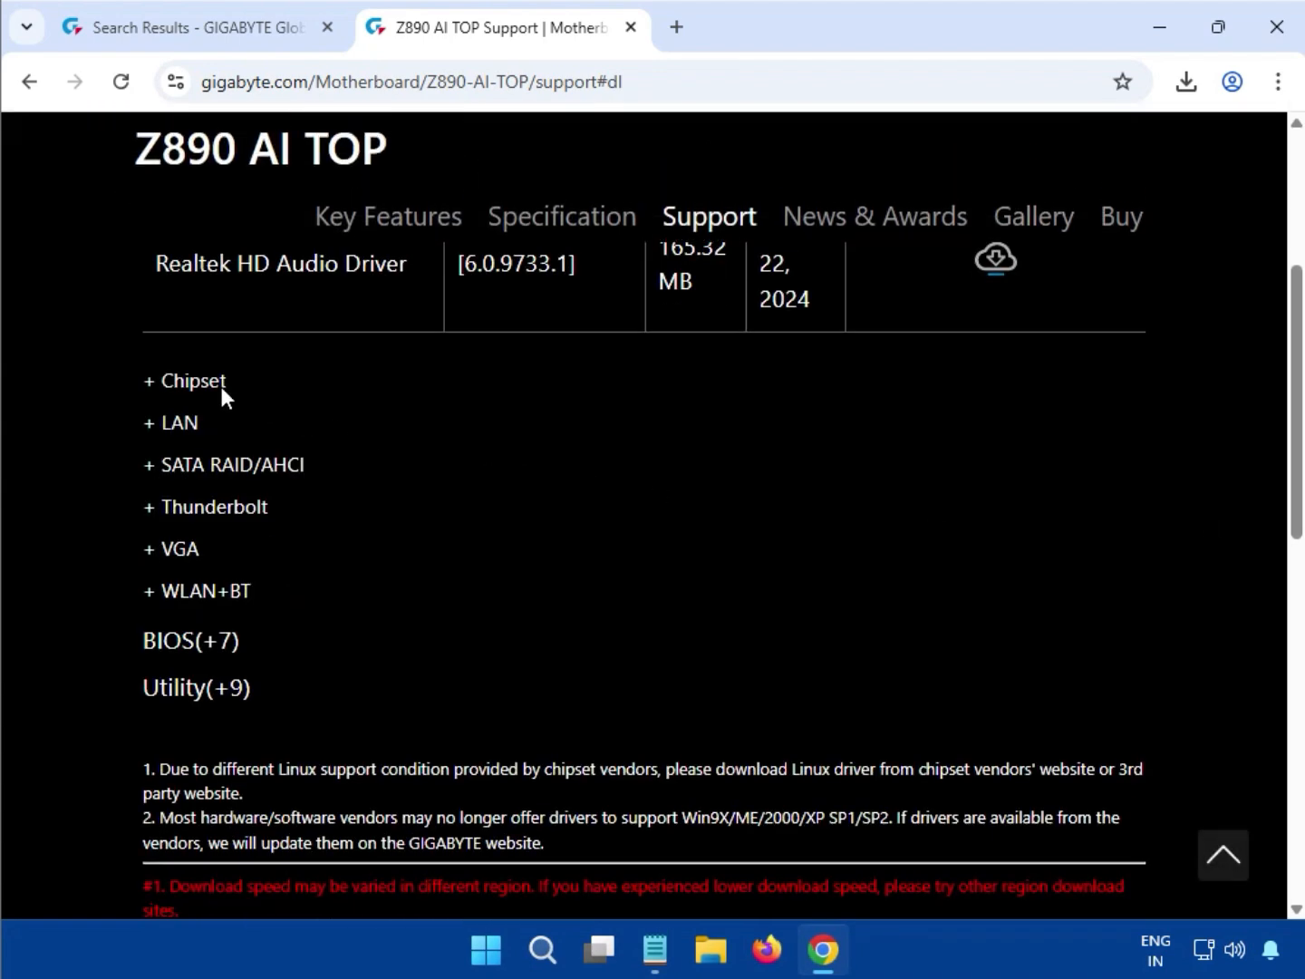
drag(219, 382, 160, 388)
scroll(173, 408, down, 2)
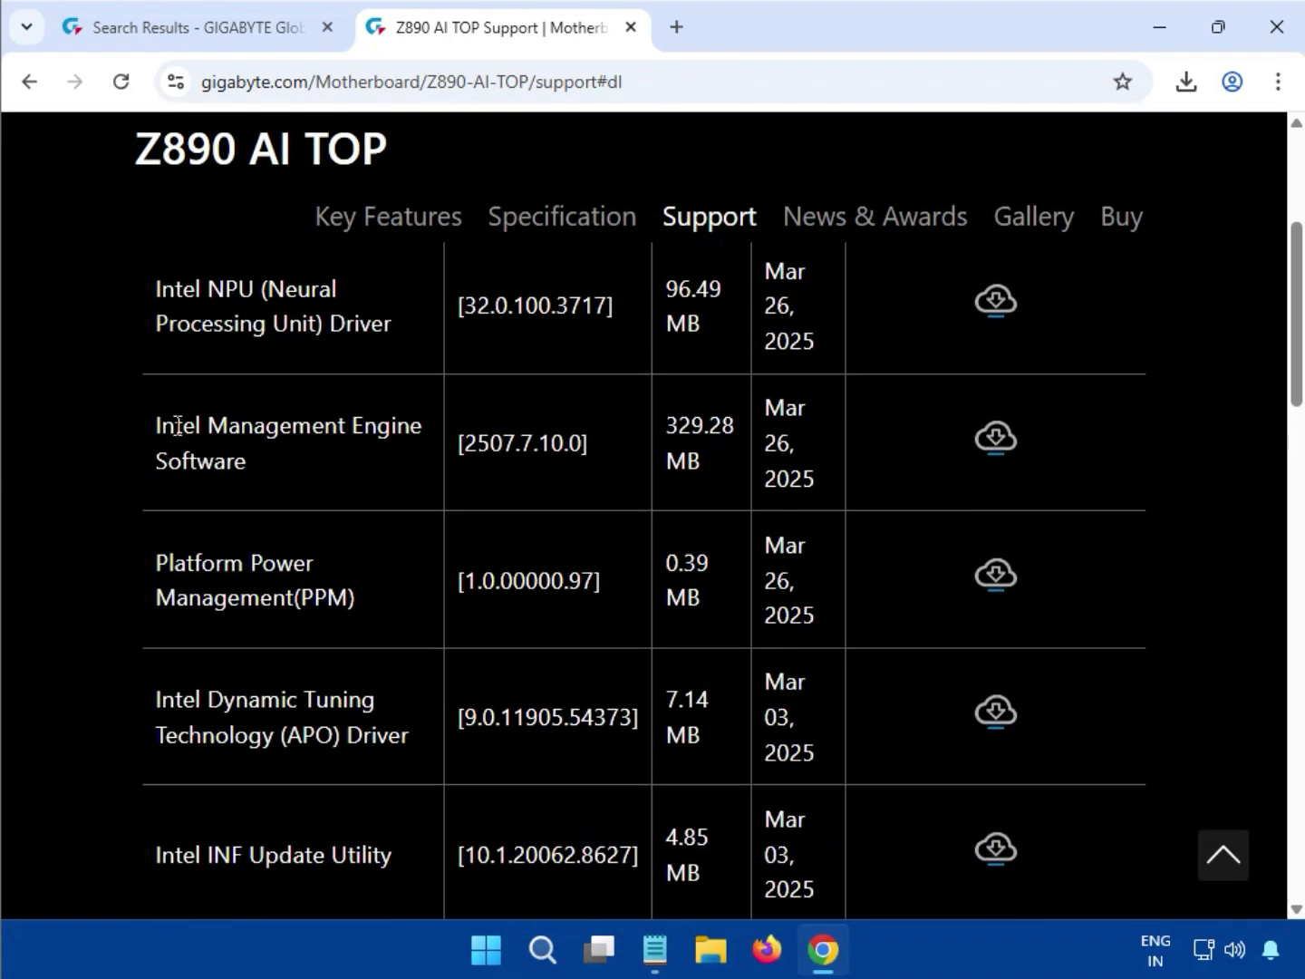
scroll(187, 495, down, 2)
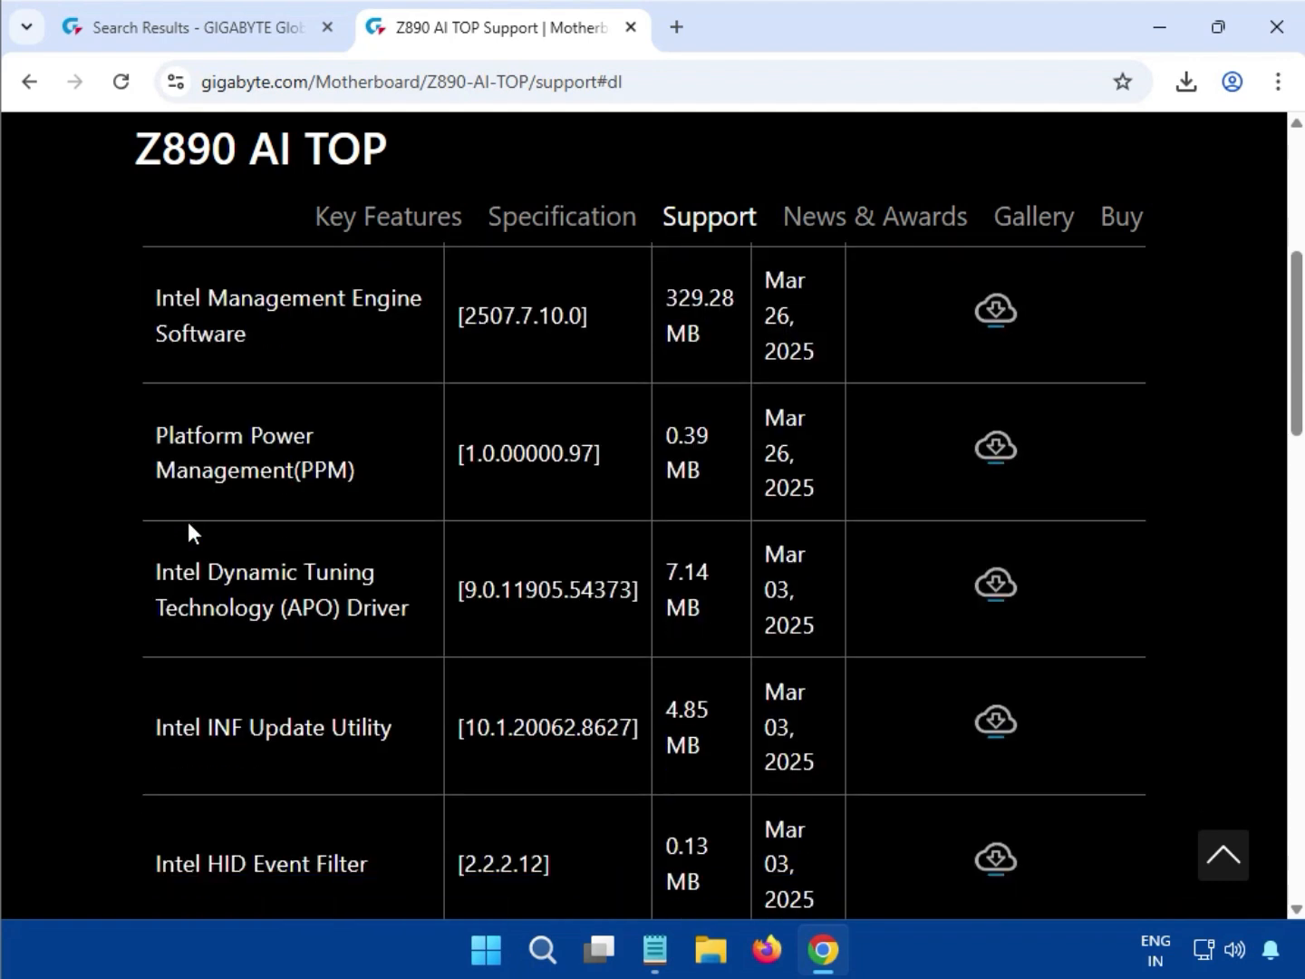
scroll(189, 525, up, 3)
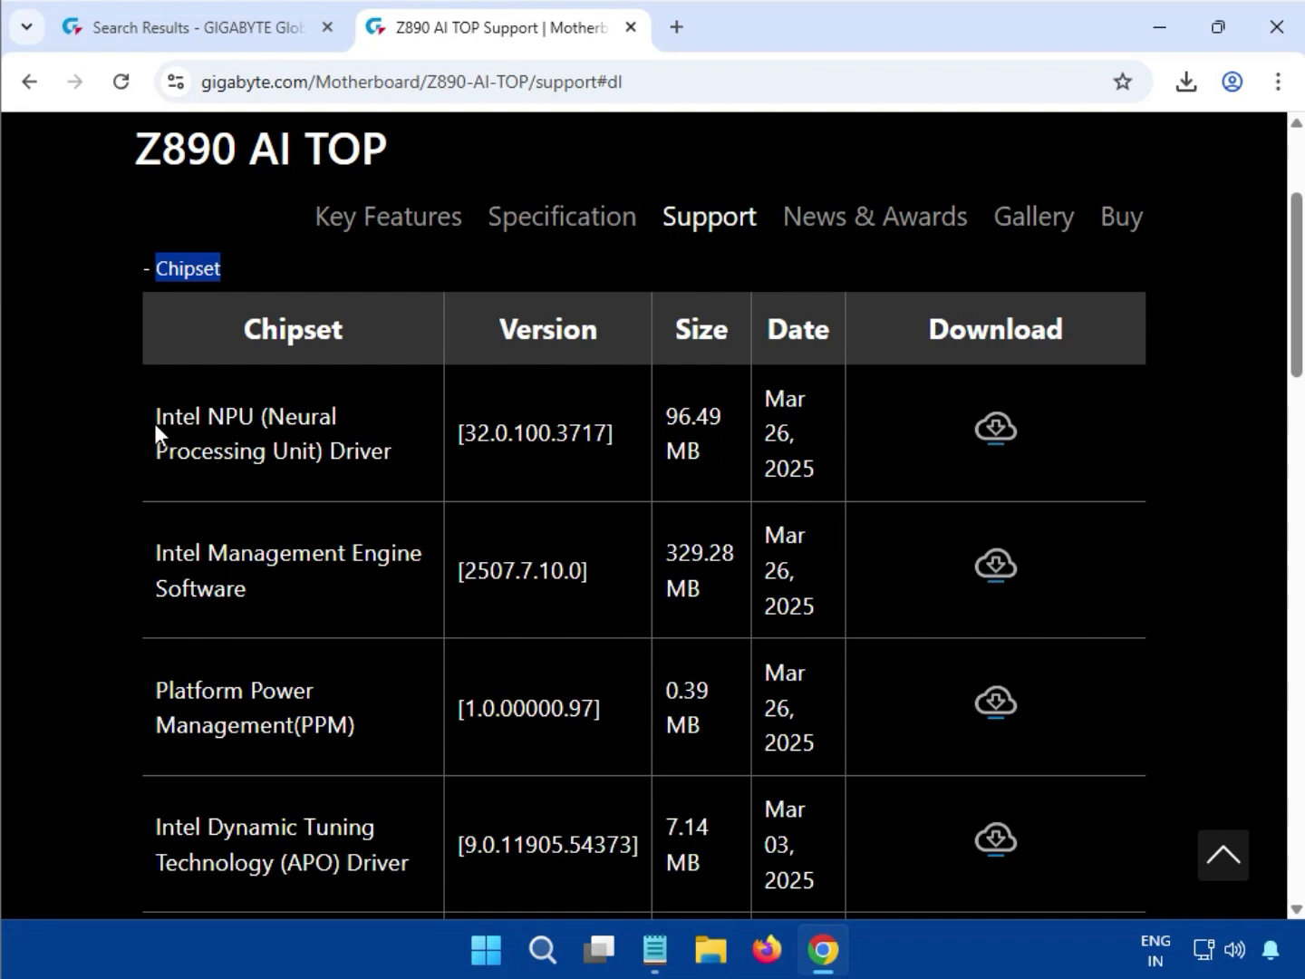
drag(153, 423, 393, 454)
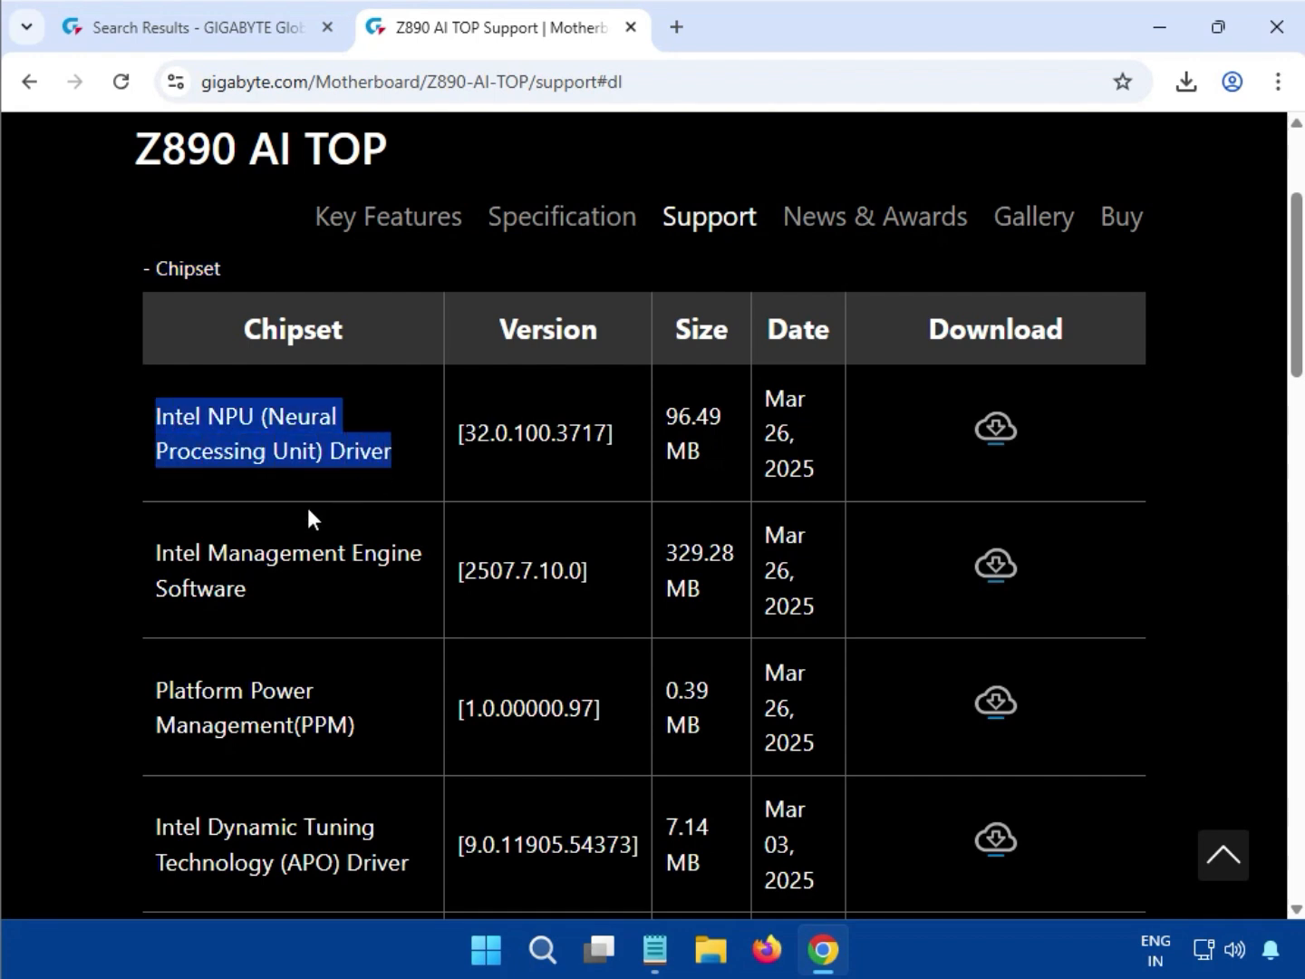
drag(154, 559, 249, 590)
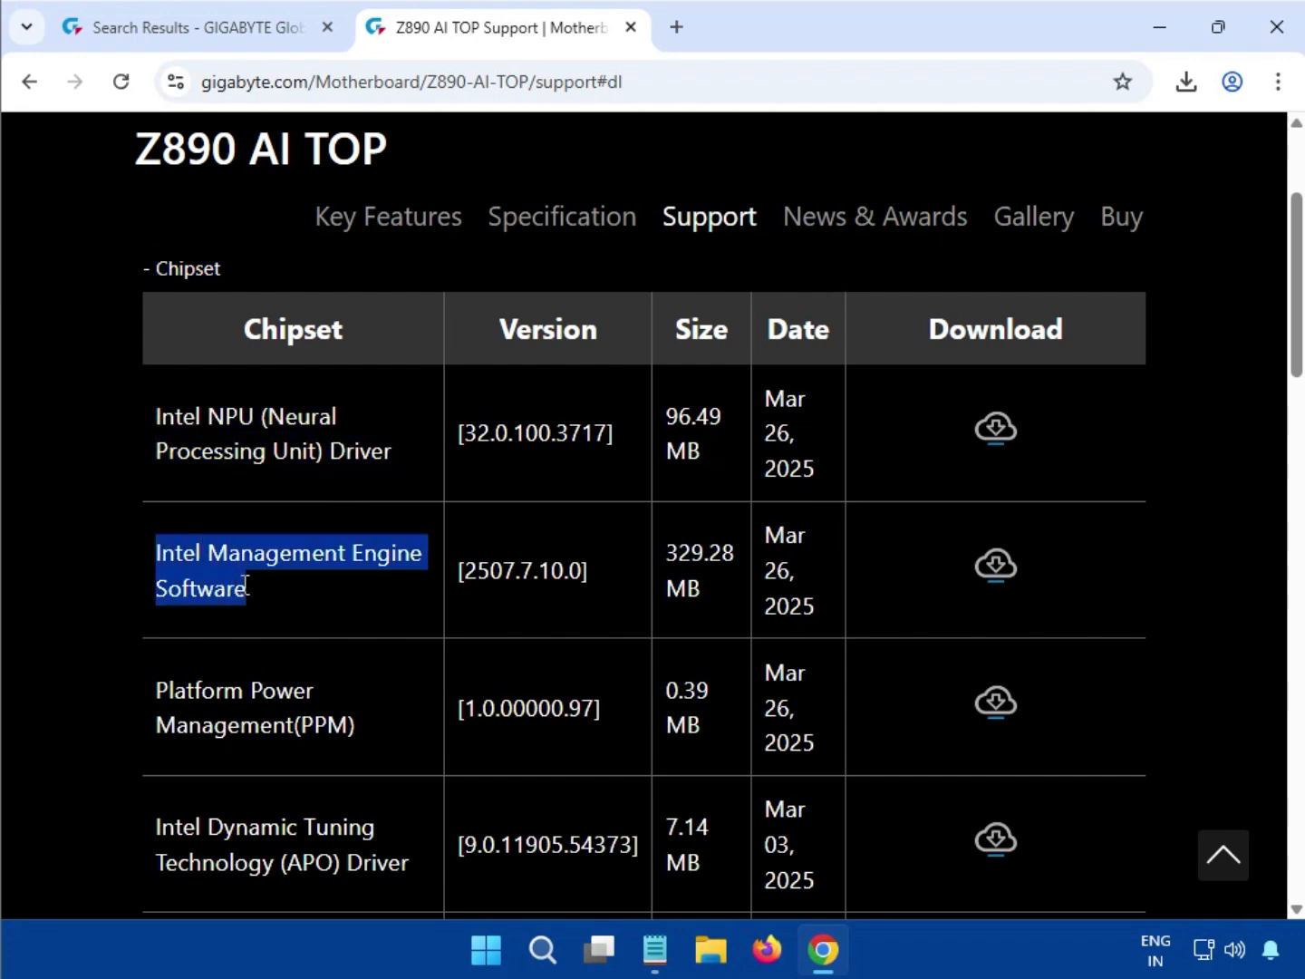
click(1000, 567)
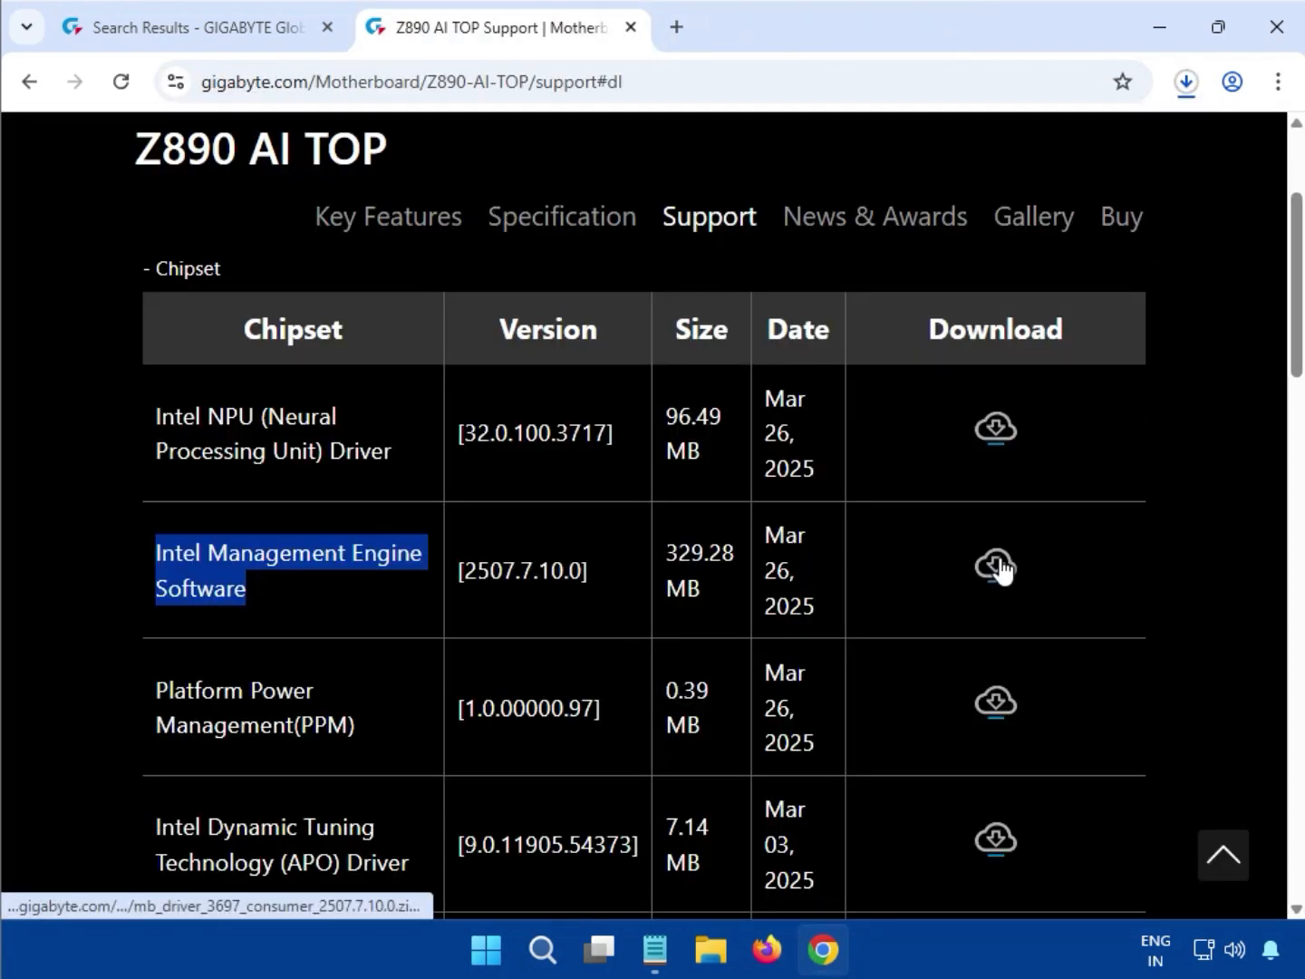
Step: Run mb_driver_3697_consumer_2507.7.10.0.exe from the finished download's archive, allow it to make changes to the device, and close the archive window
click(1188, 84)
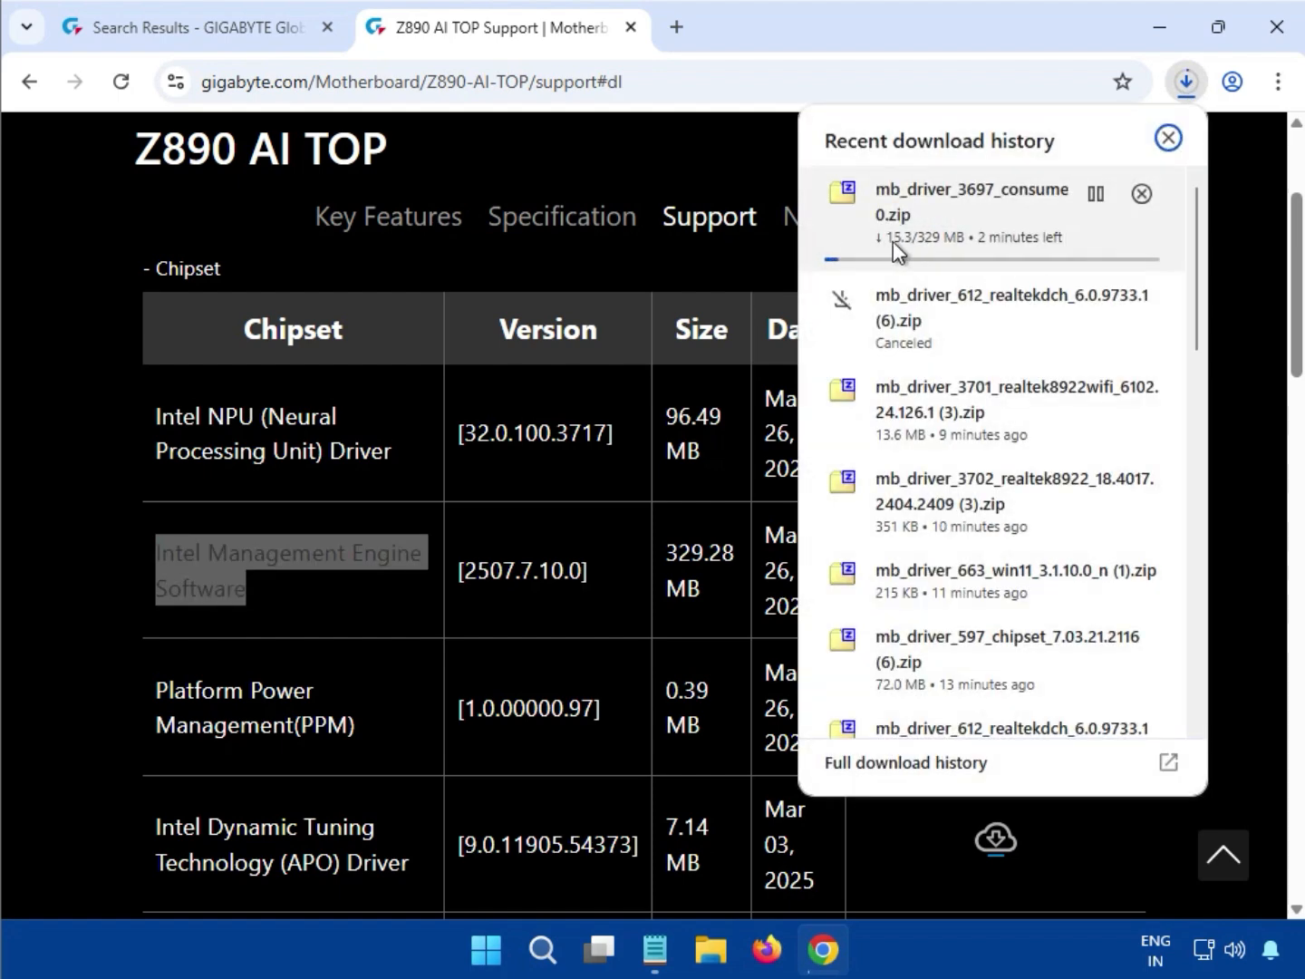
mouse_move(1121, 401)
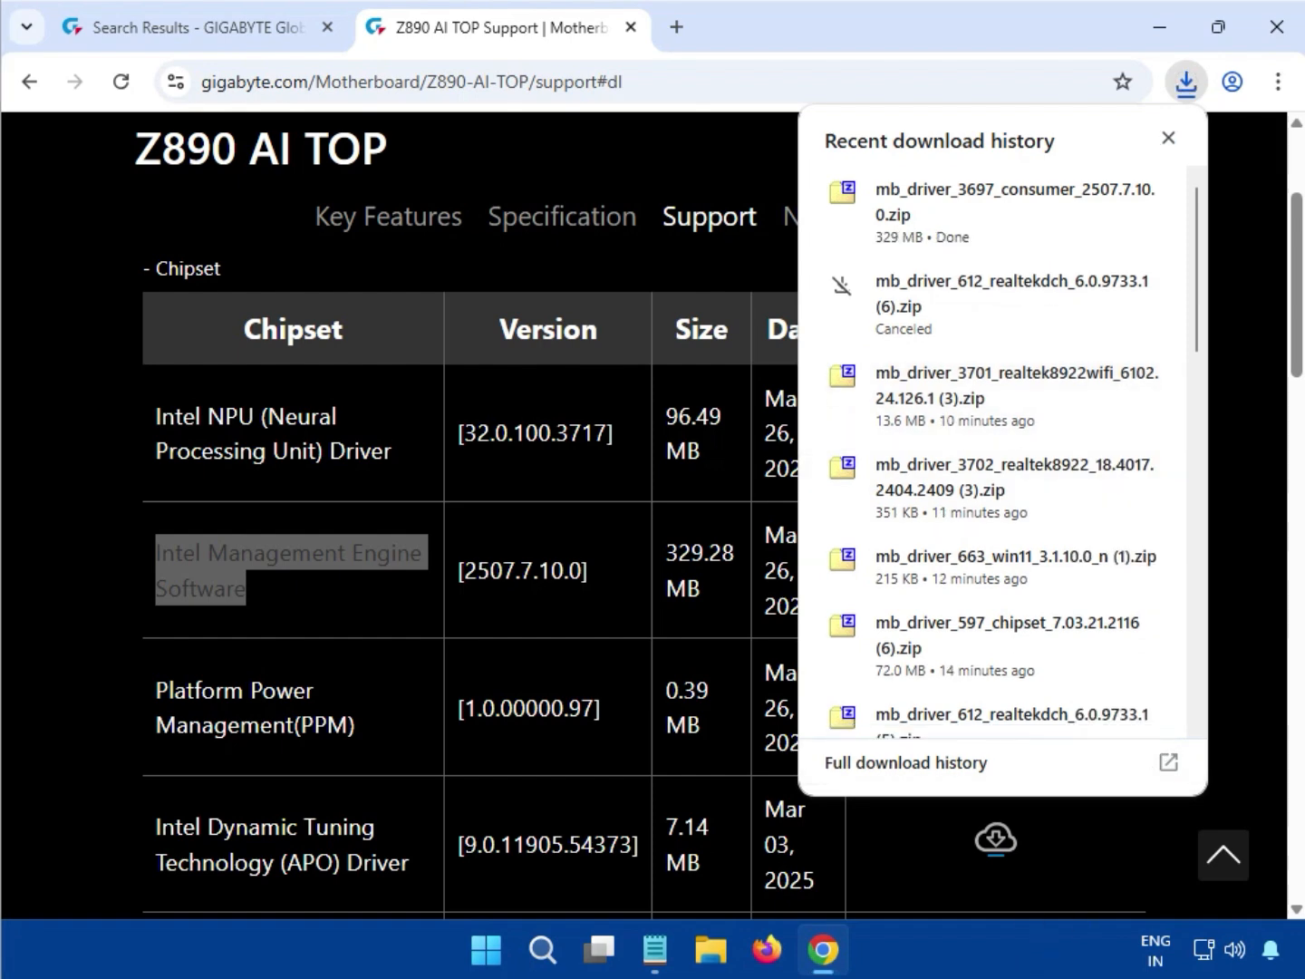
click(959, 223)
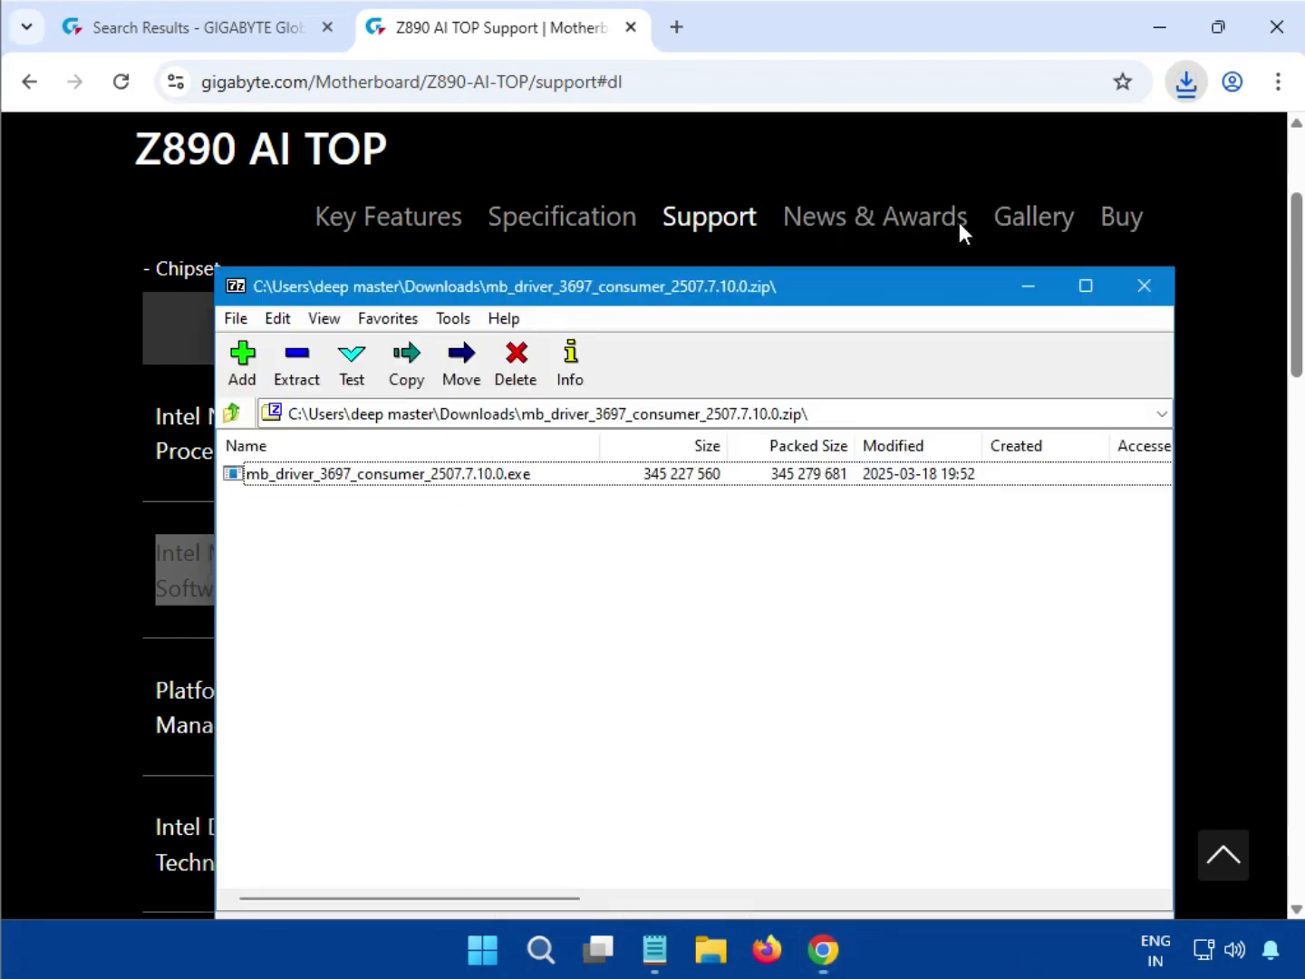
double_click(497, 476)
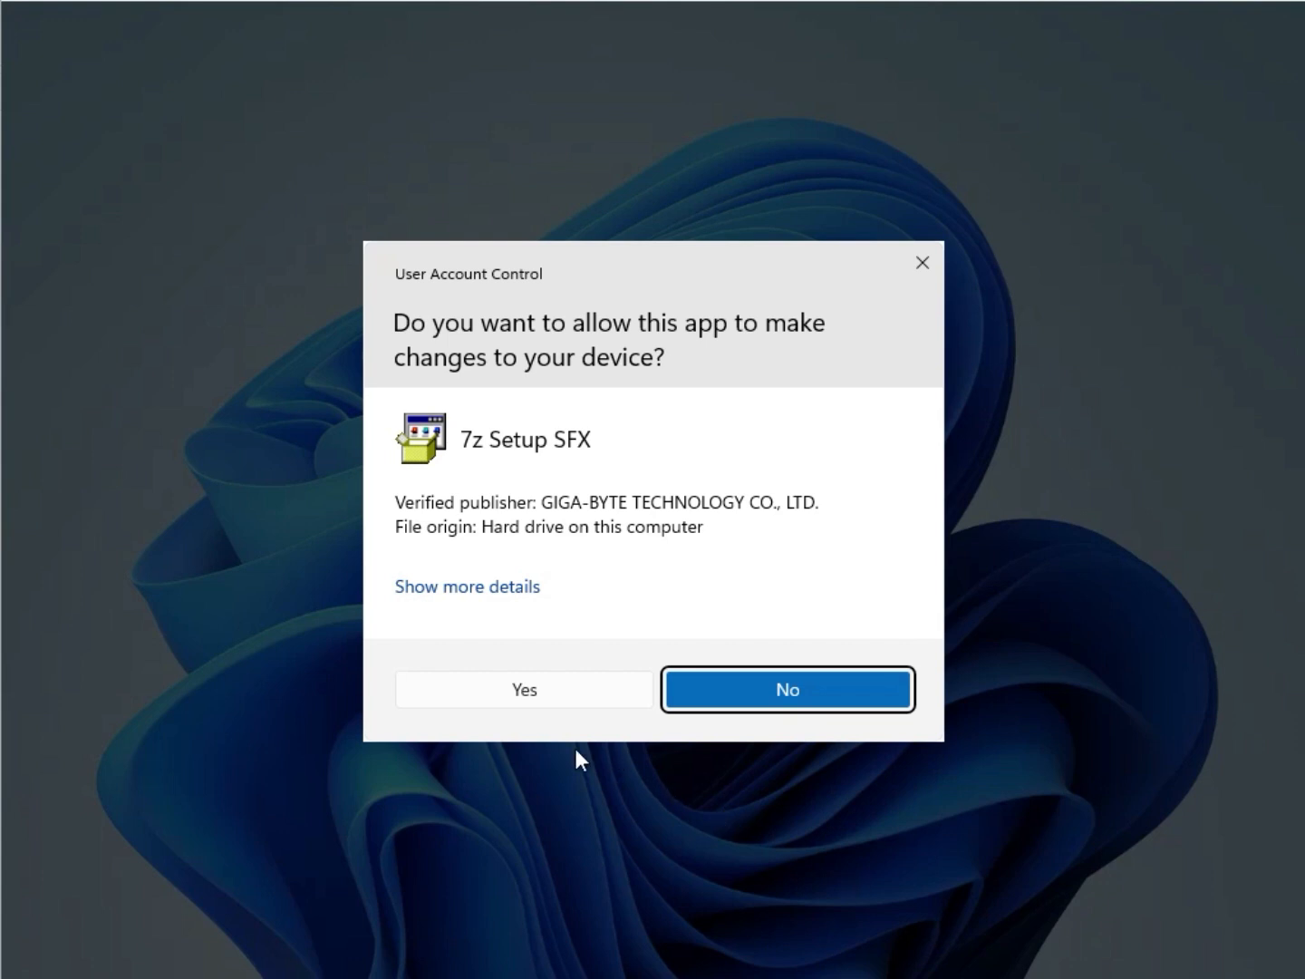
click(510, 689)
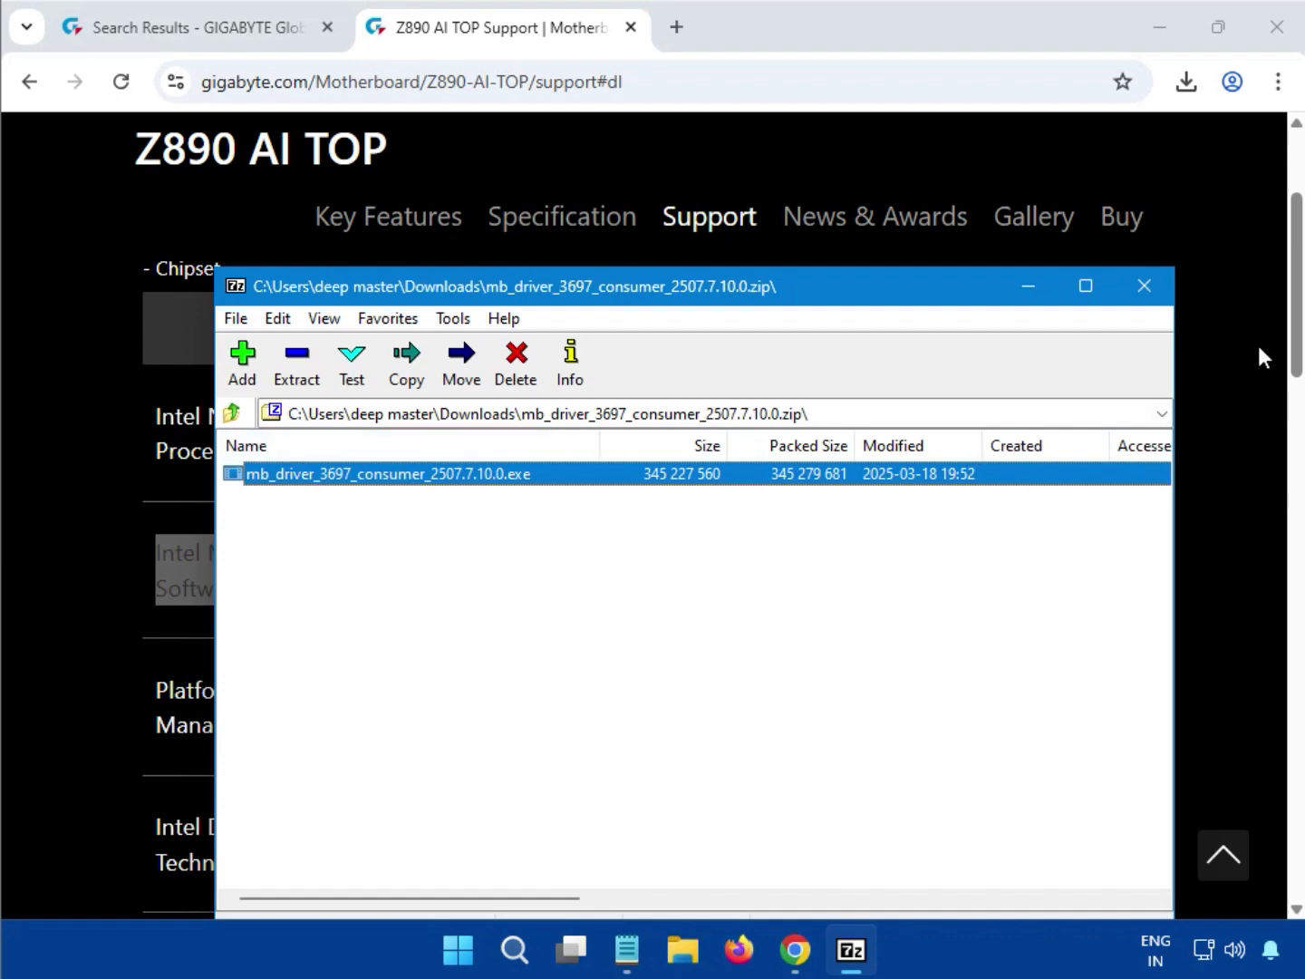
click(1144, 283)
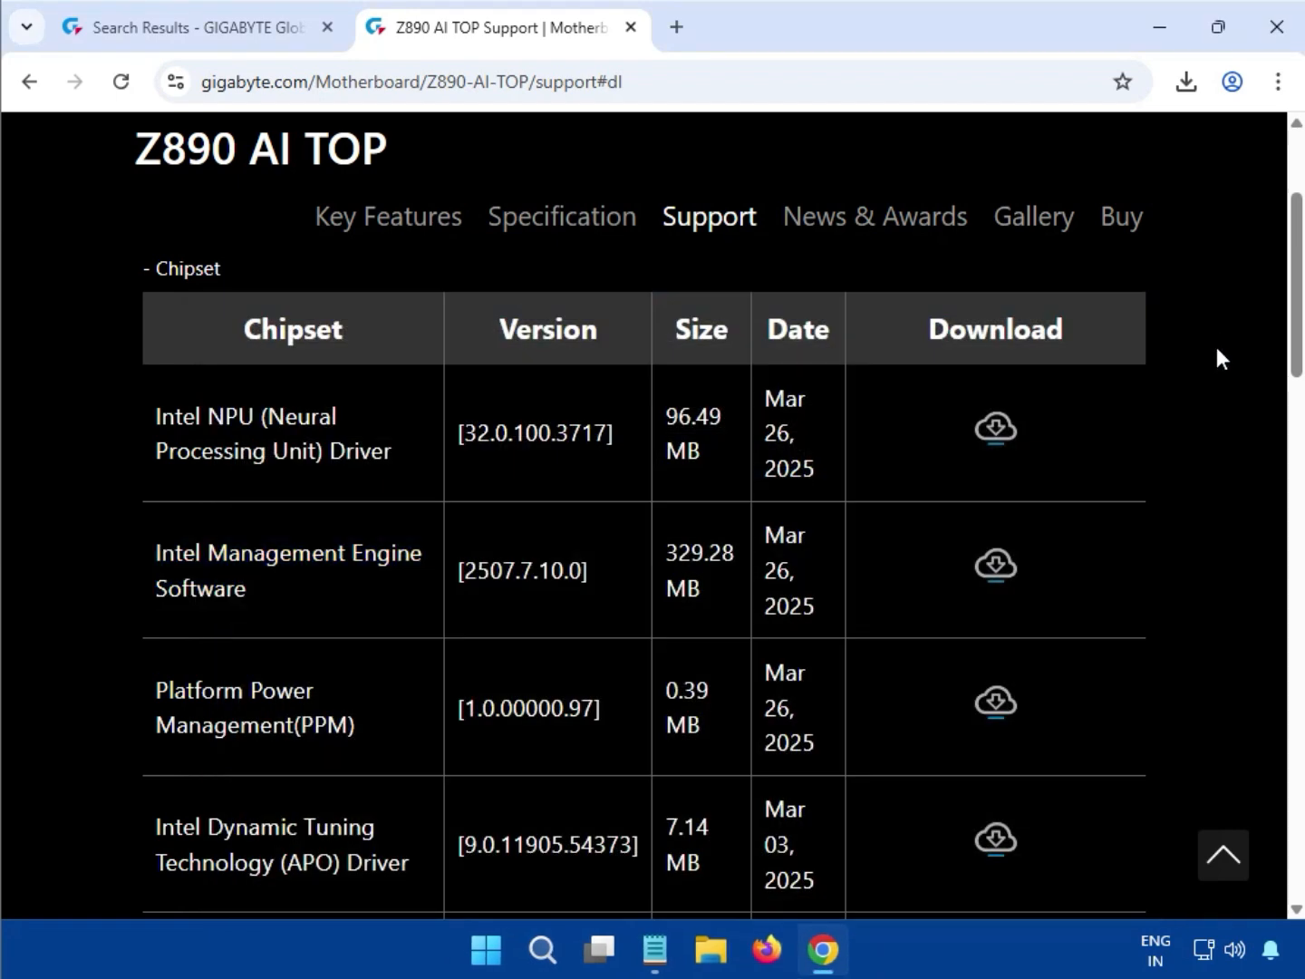
Step: Expand the LAN driver section and download Aquantia LAN Driver, version 3.1.10.0
scroll(1219, 354, down, 4)
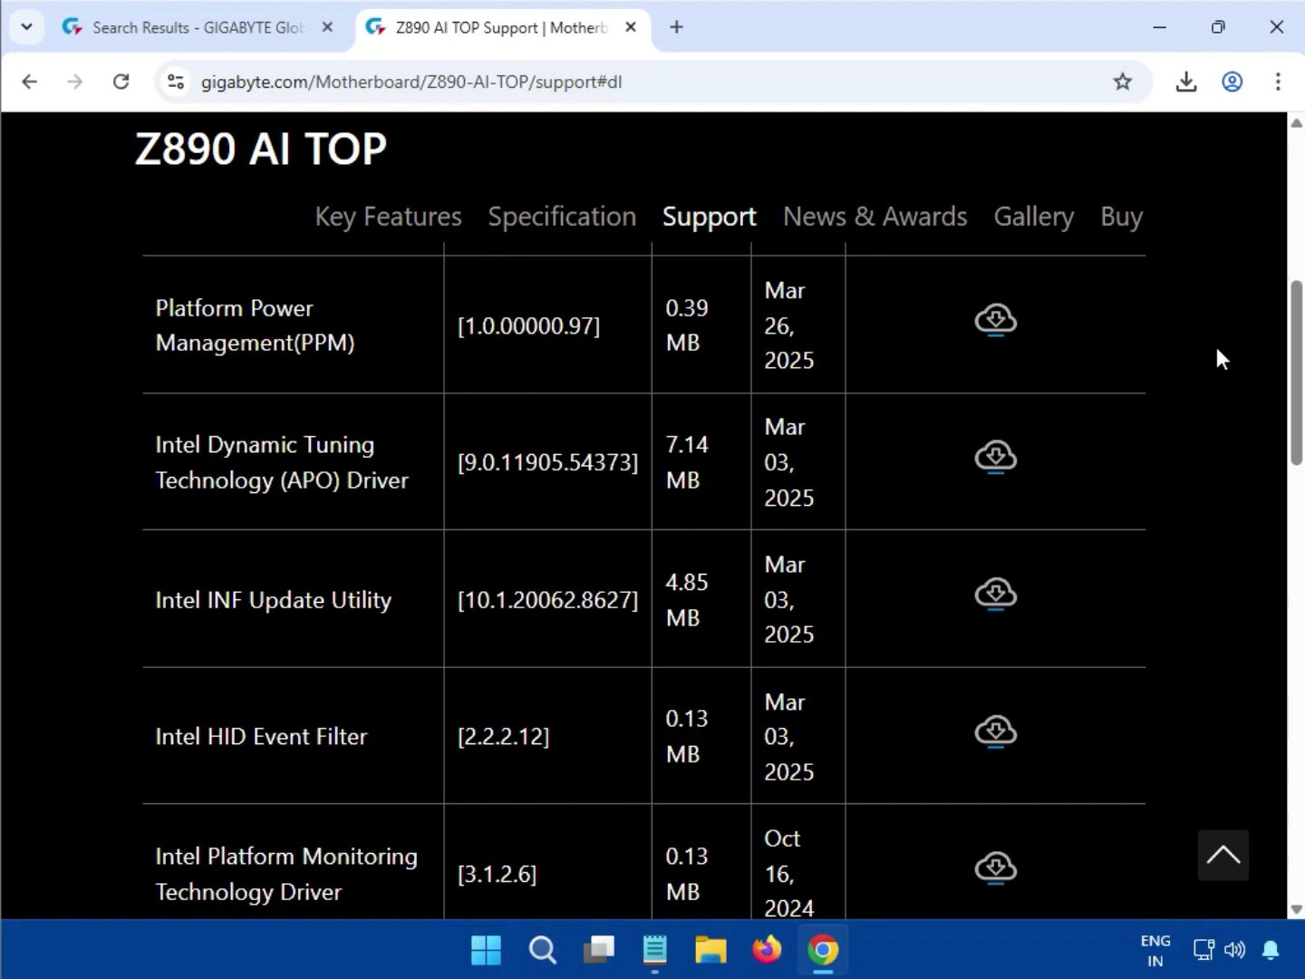
scroll(1224, 435, down, 3)
scroll(1204, 461, up, 10)
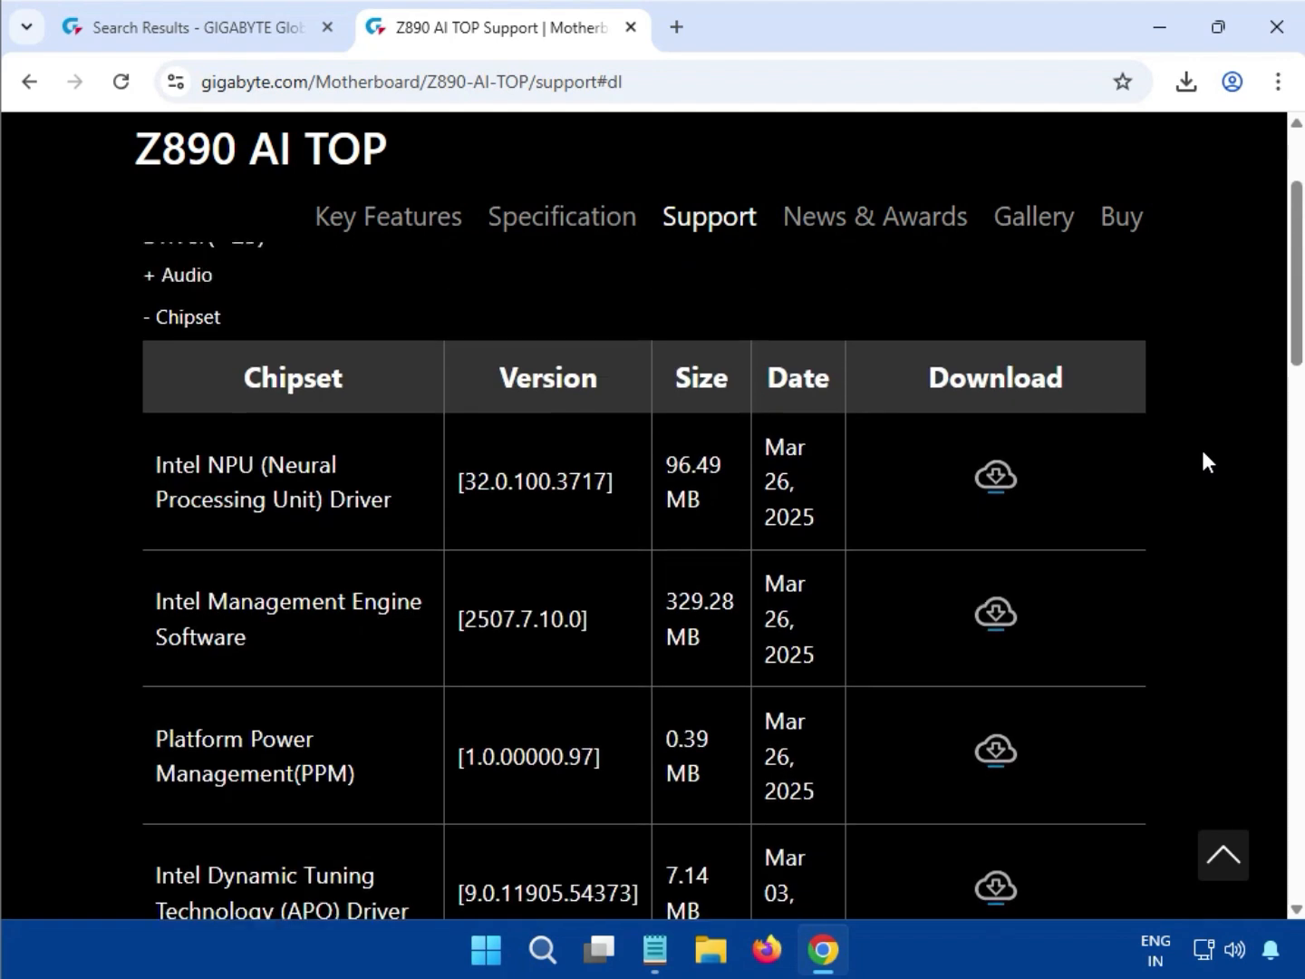
scroll(1203, 455, down, 13)
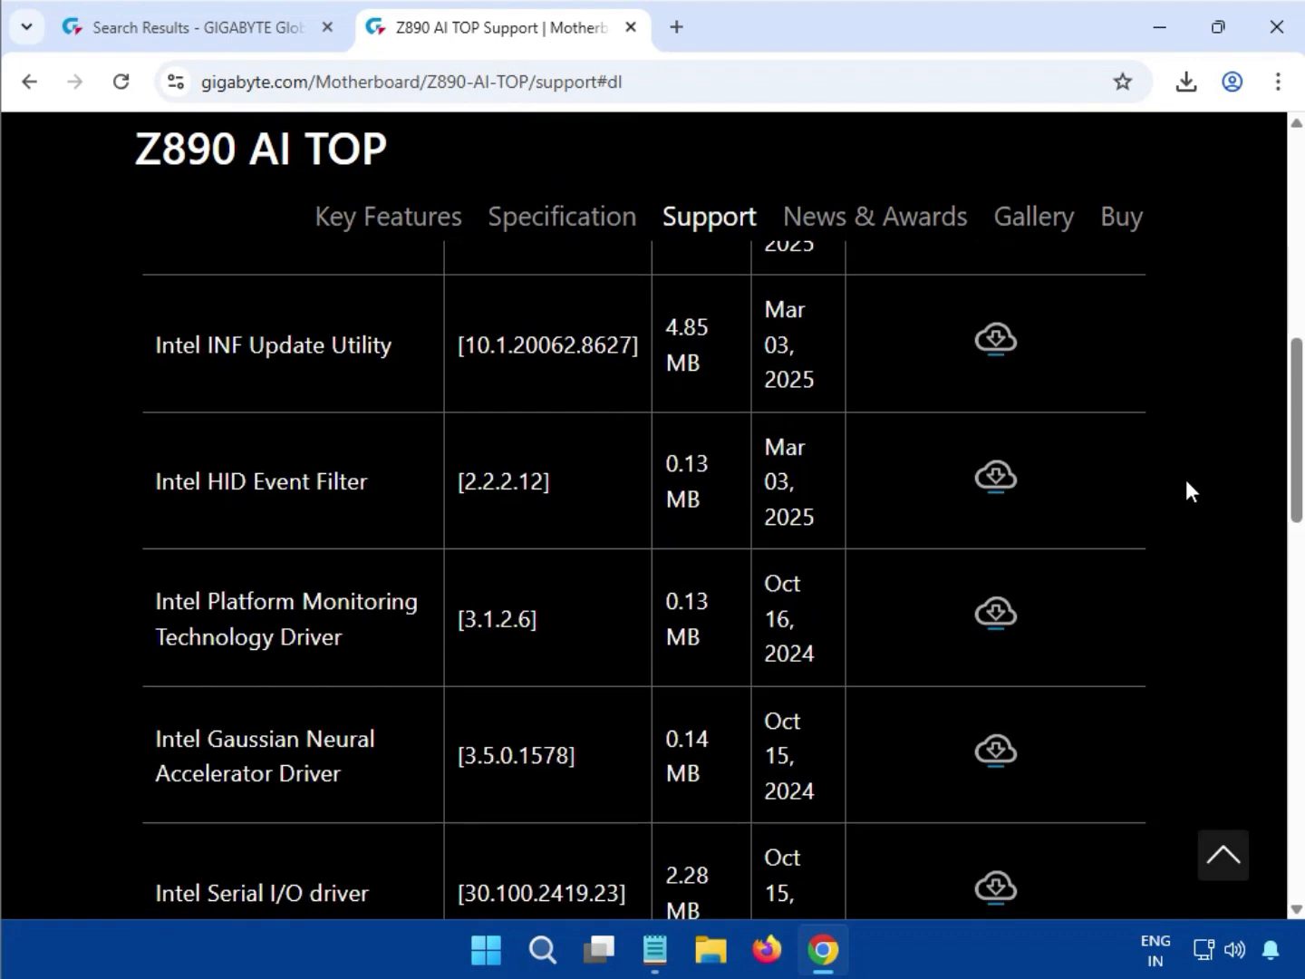
scroll(1178, 493, down, 3)
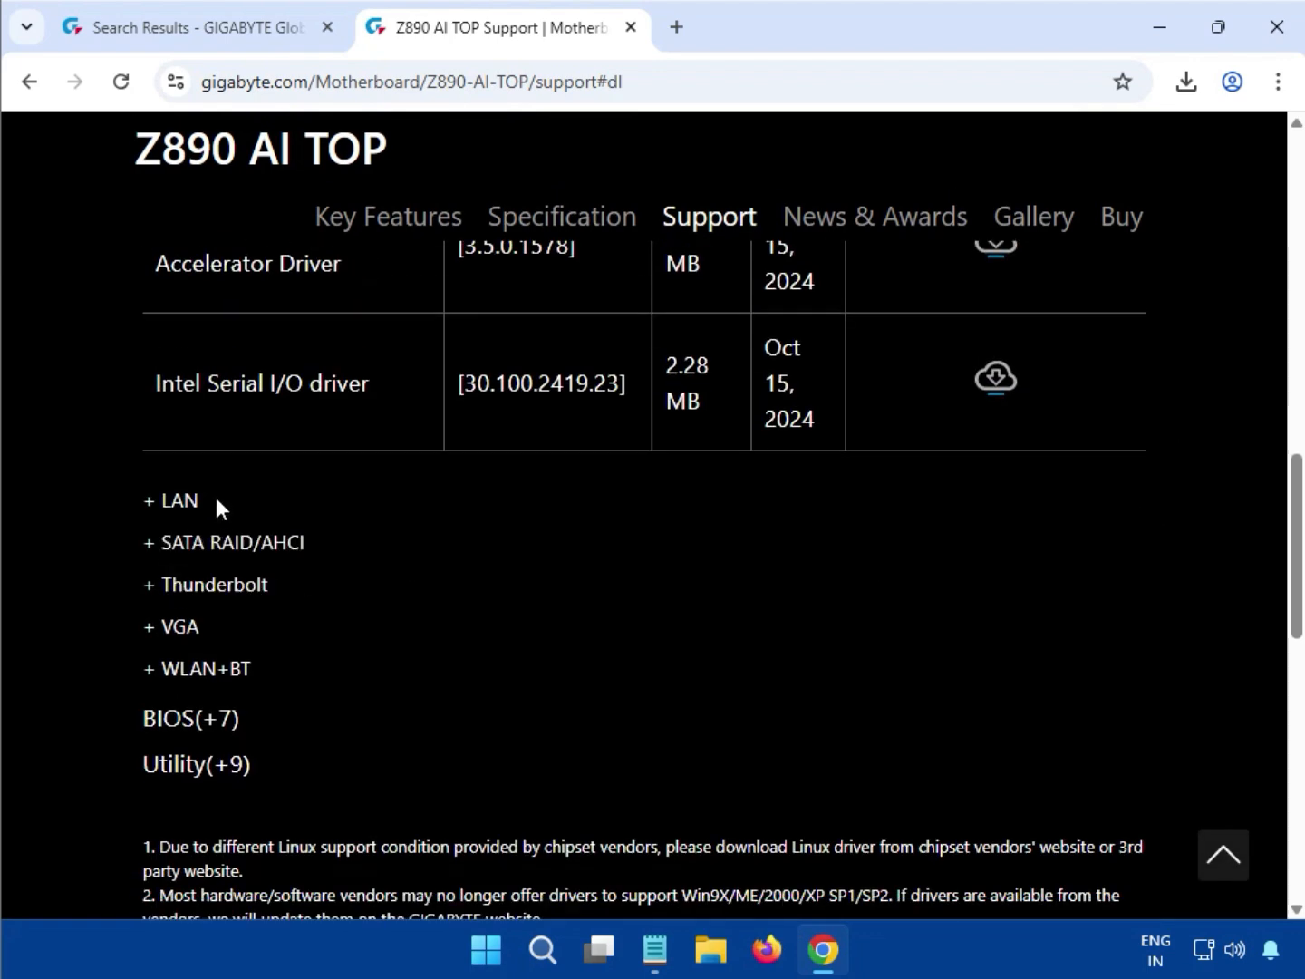
drag(217, 506, 163, 508)
scroll(172, 509, down, 12)
scroll(312, 581, up, 8)
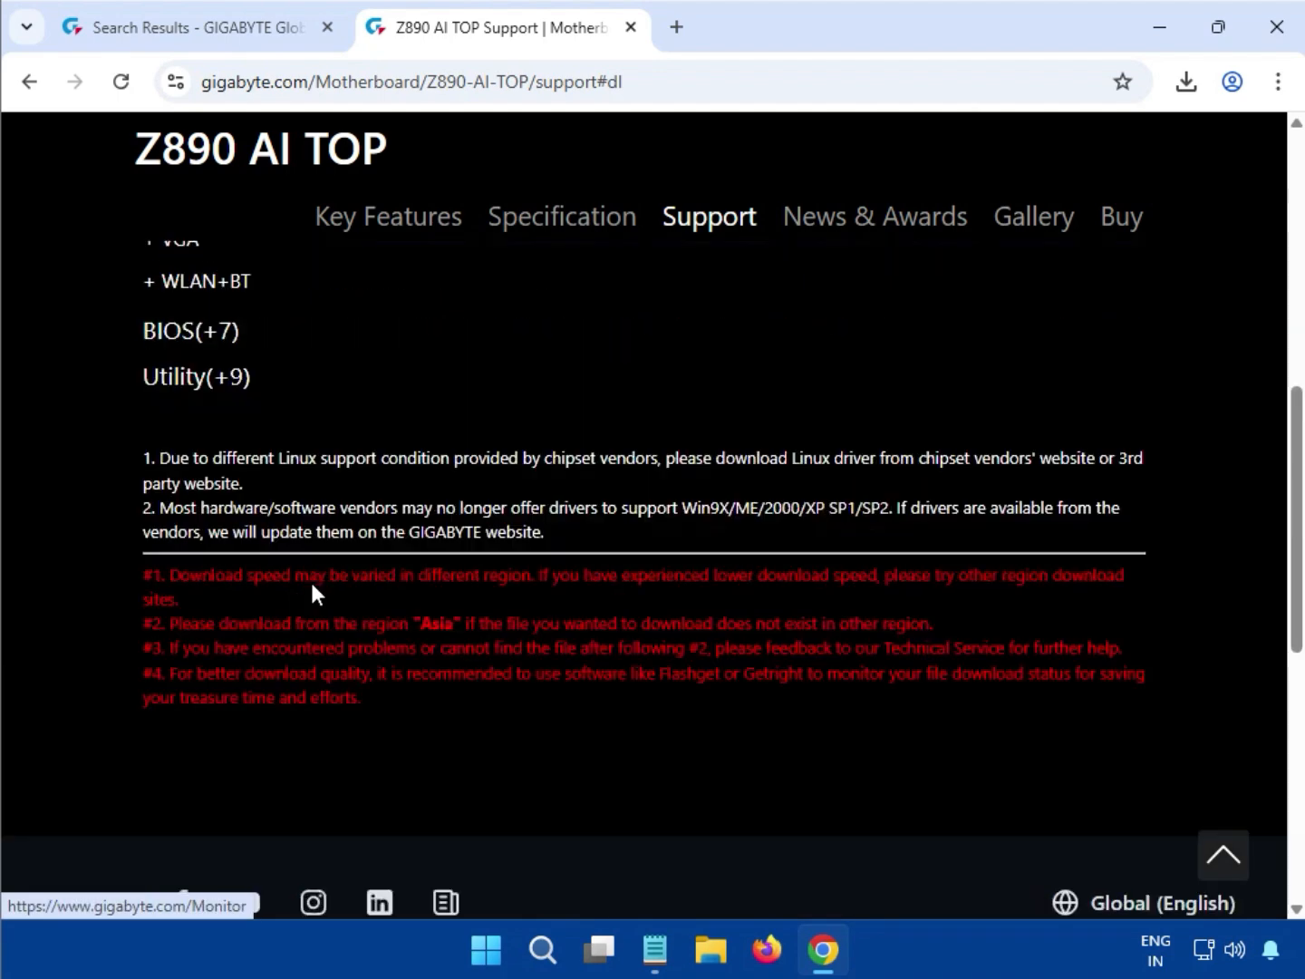
scroll(308, 599, up, 8)
scroll(272, 634, down, 4)
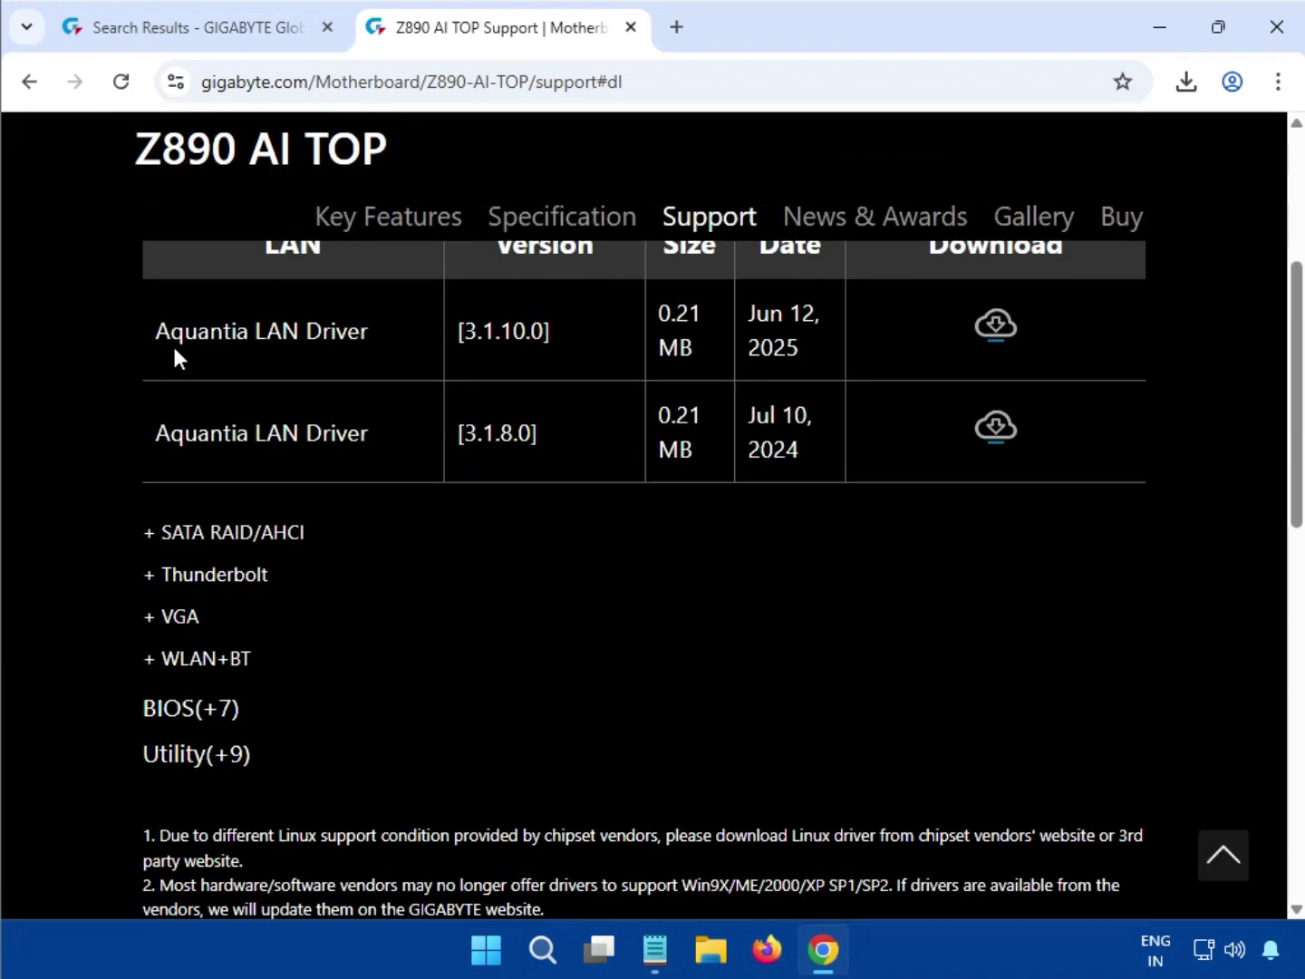
drag(166, 338, 299, 336)
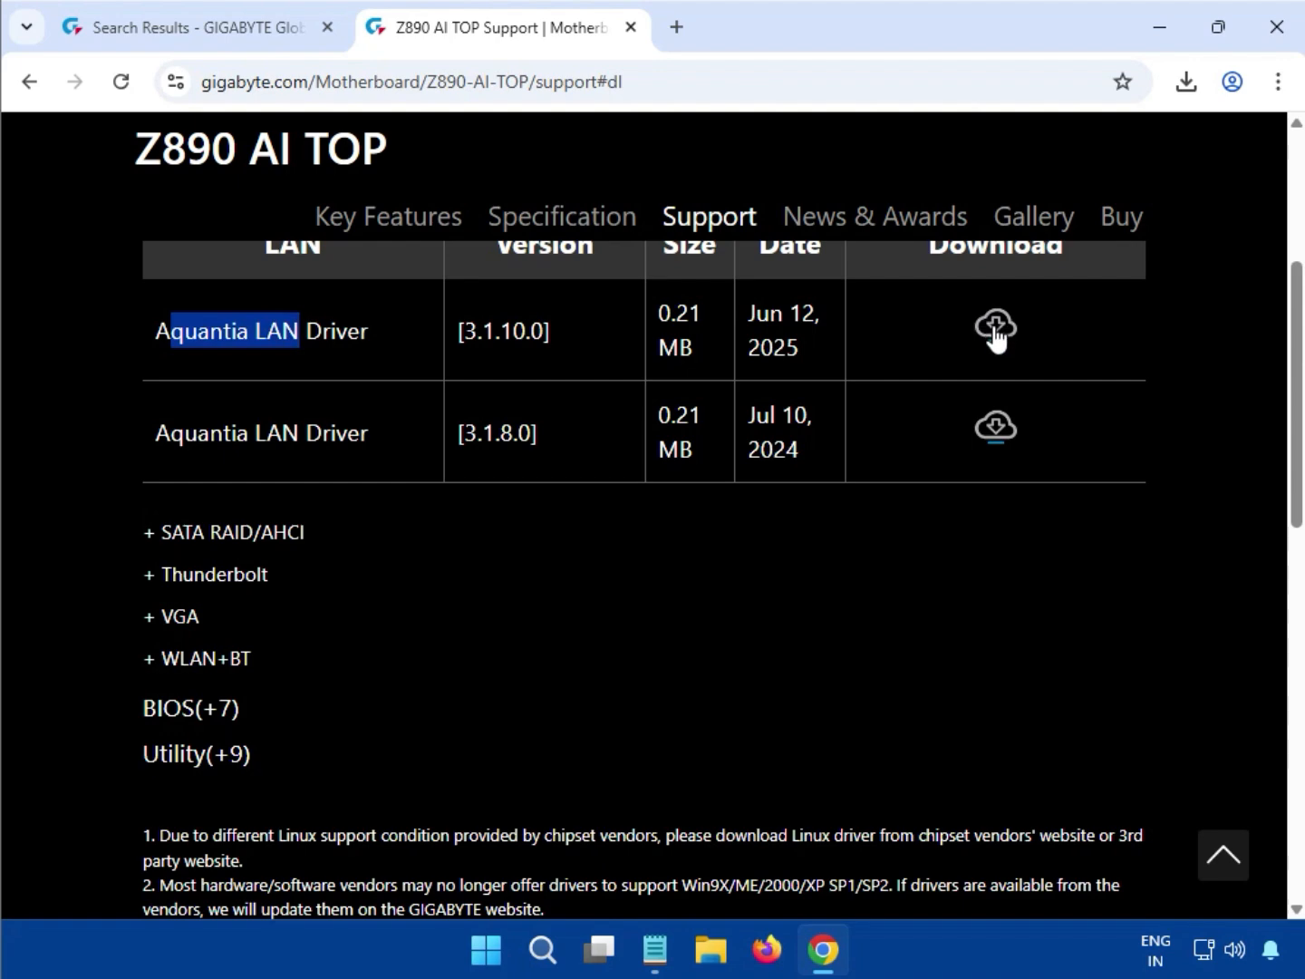
scroll(913, 478, up, 1)
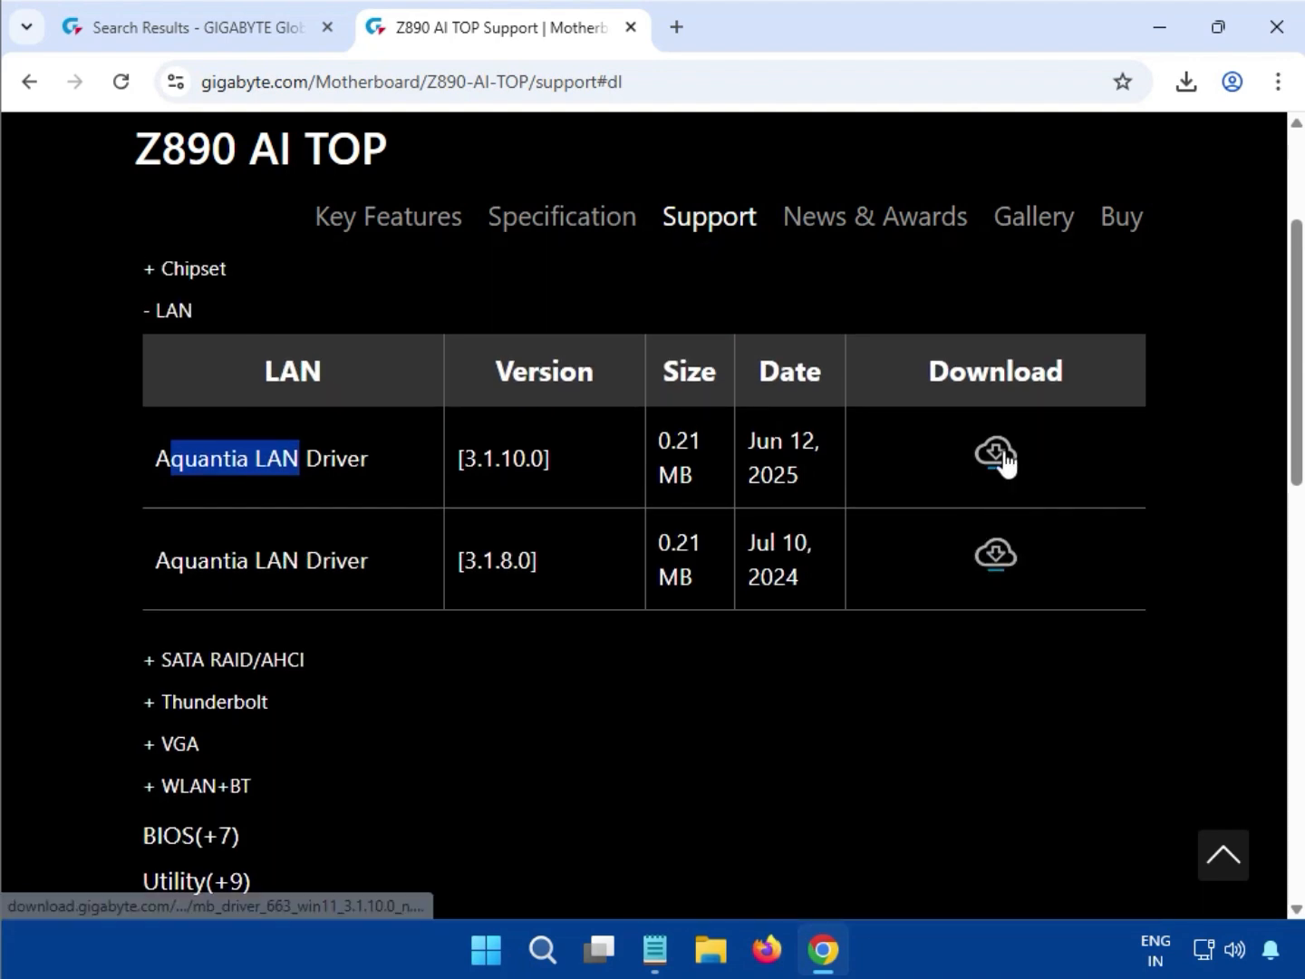
click(1004, 451)
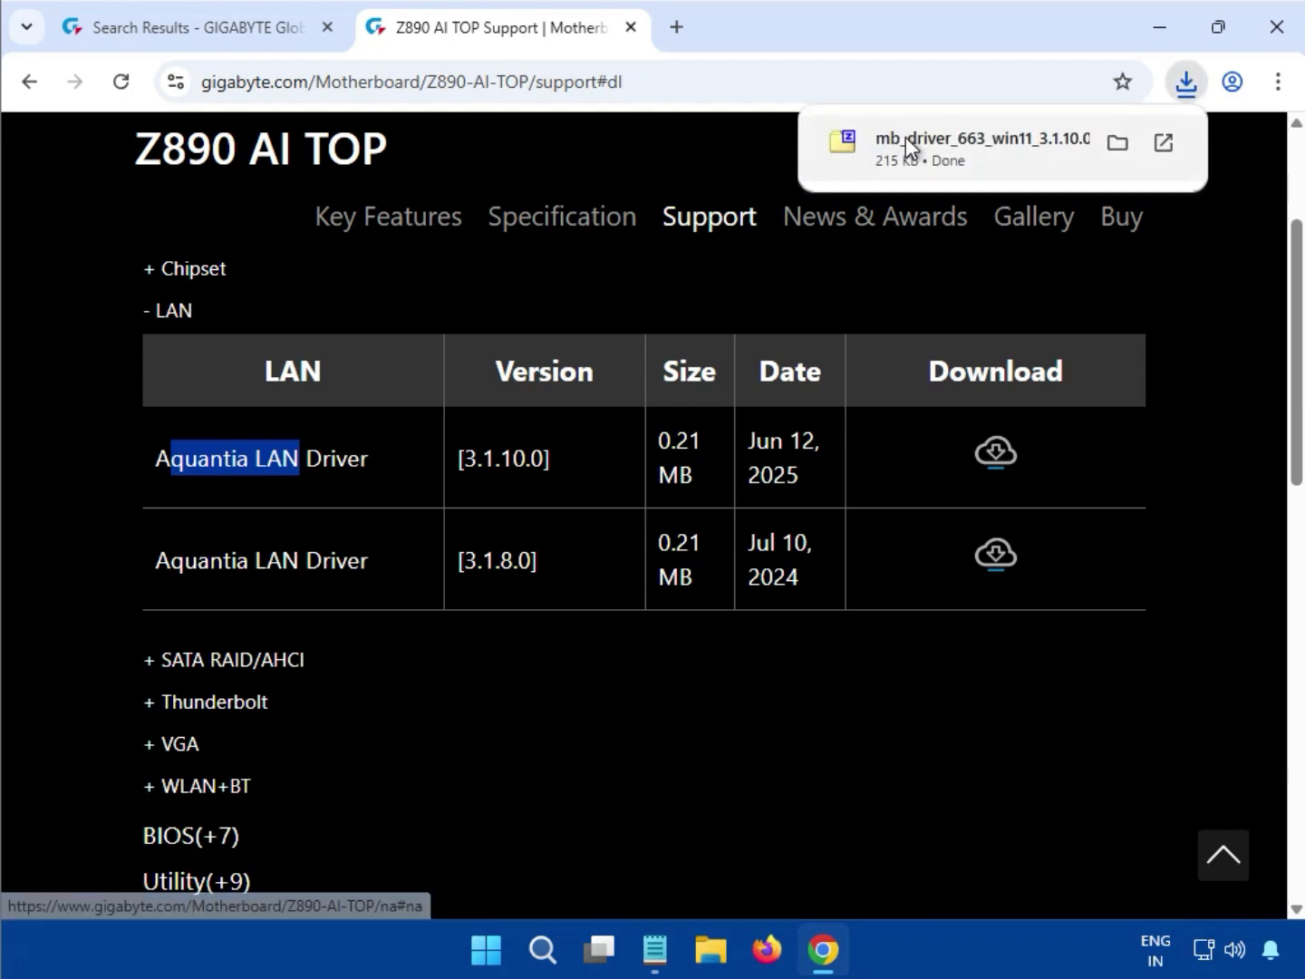
Step: Run mb_driver_663_win11_3.1.10.0.exe from the downloaded archive, allow it to make changes to the device, and close the archive window
click(919, 144)
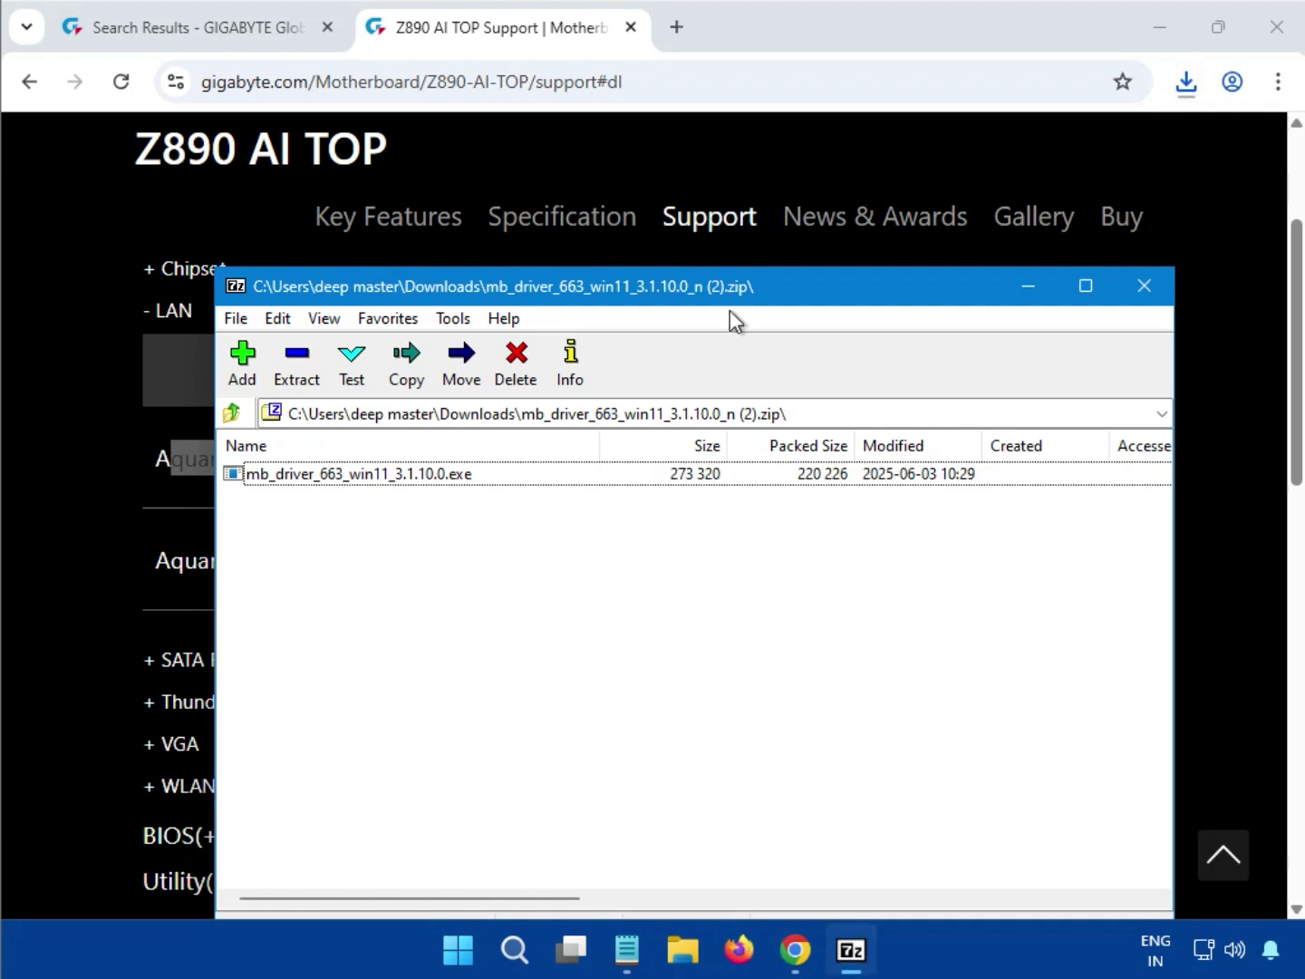
double_click(385, 474)
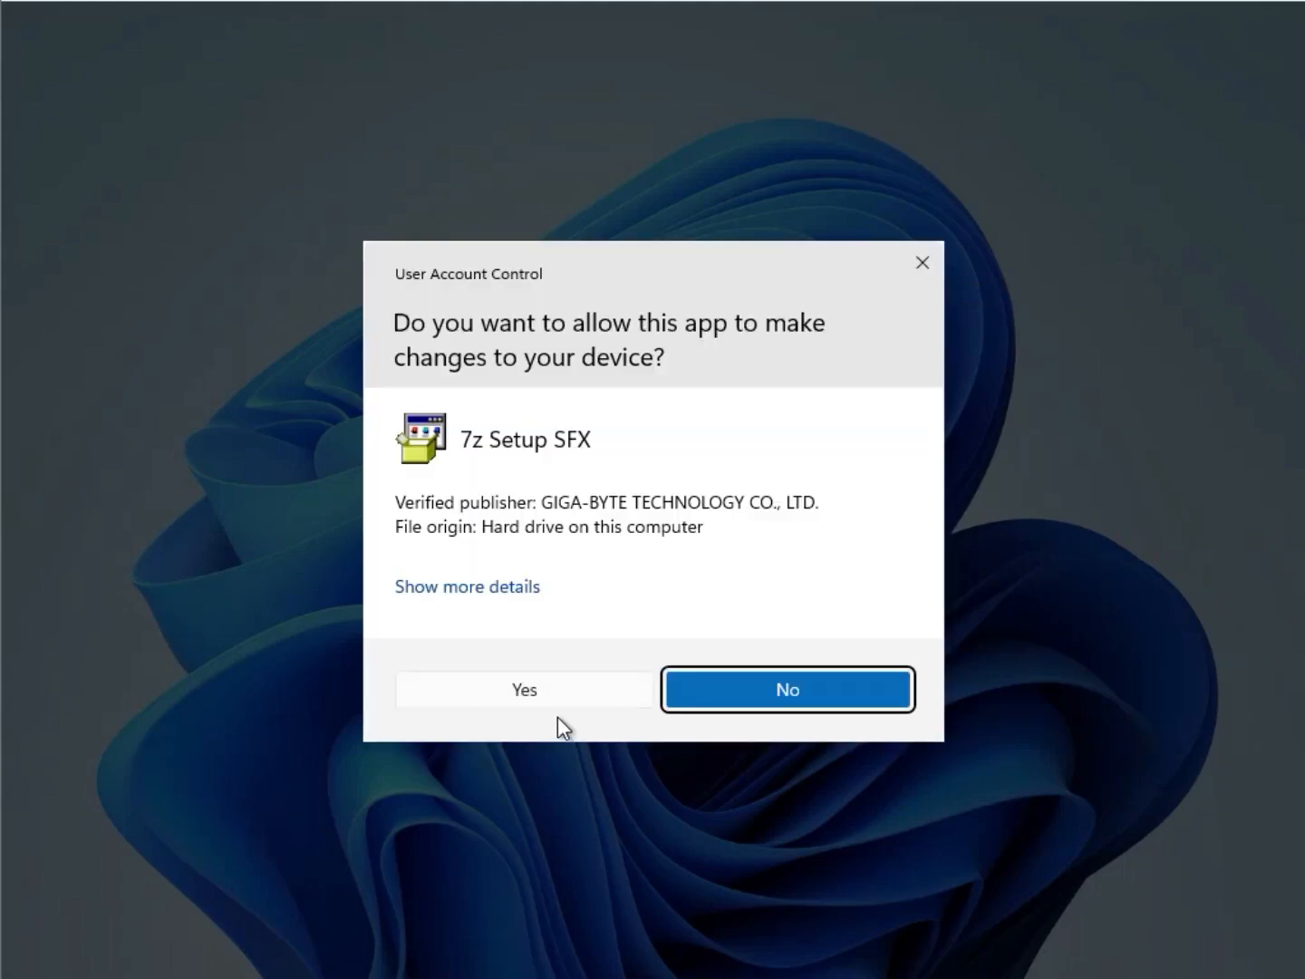
click(555, 697)
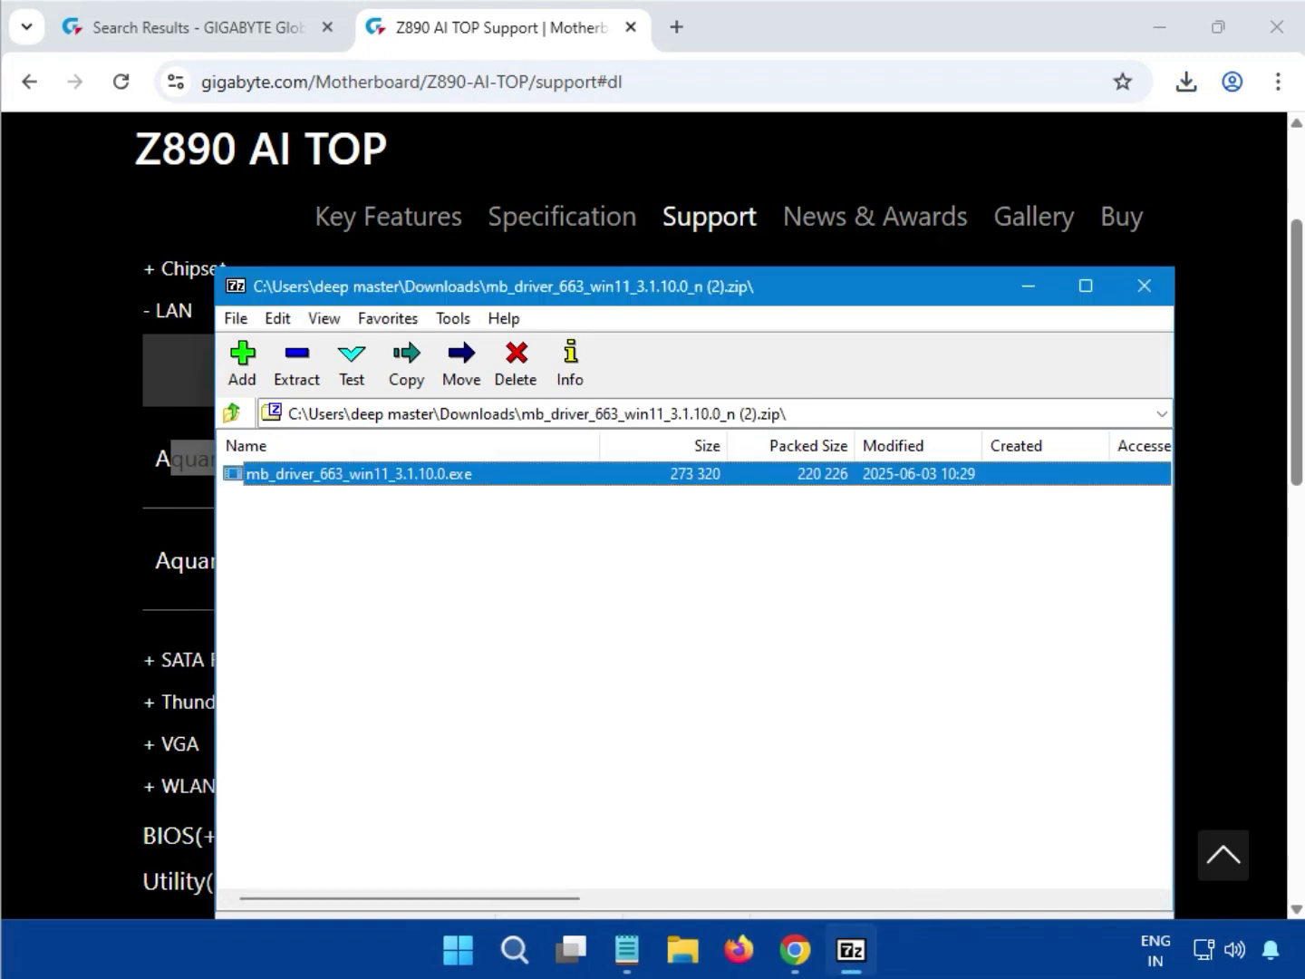
click(1145, 286)
click(1214, 531)
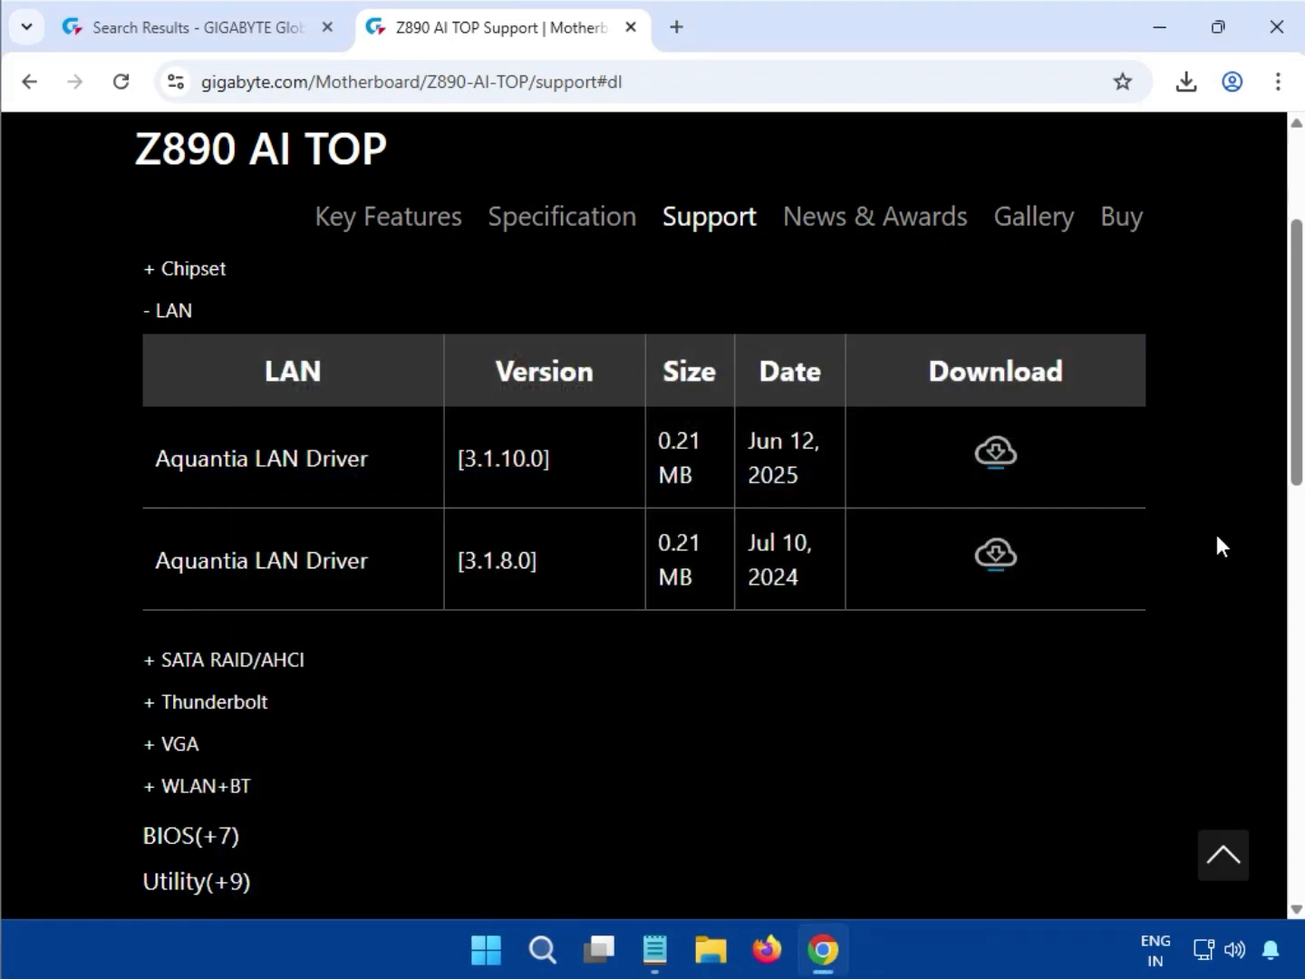
Step: Expand the VGA driver section and download Intel VGA Driver, version 32.0.101.6629
scroll(1213, 543, up, 5)
scroll(1217, 555, down, 8)
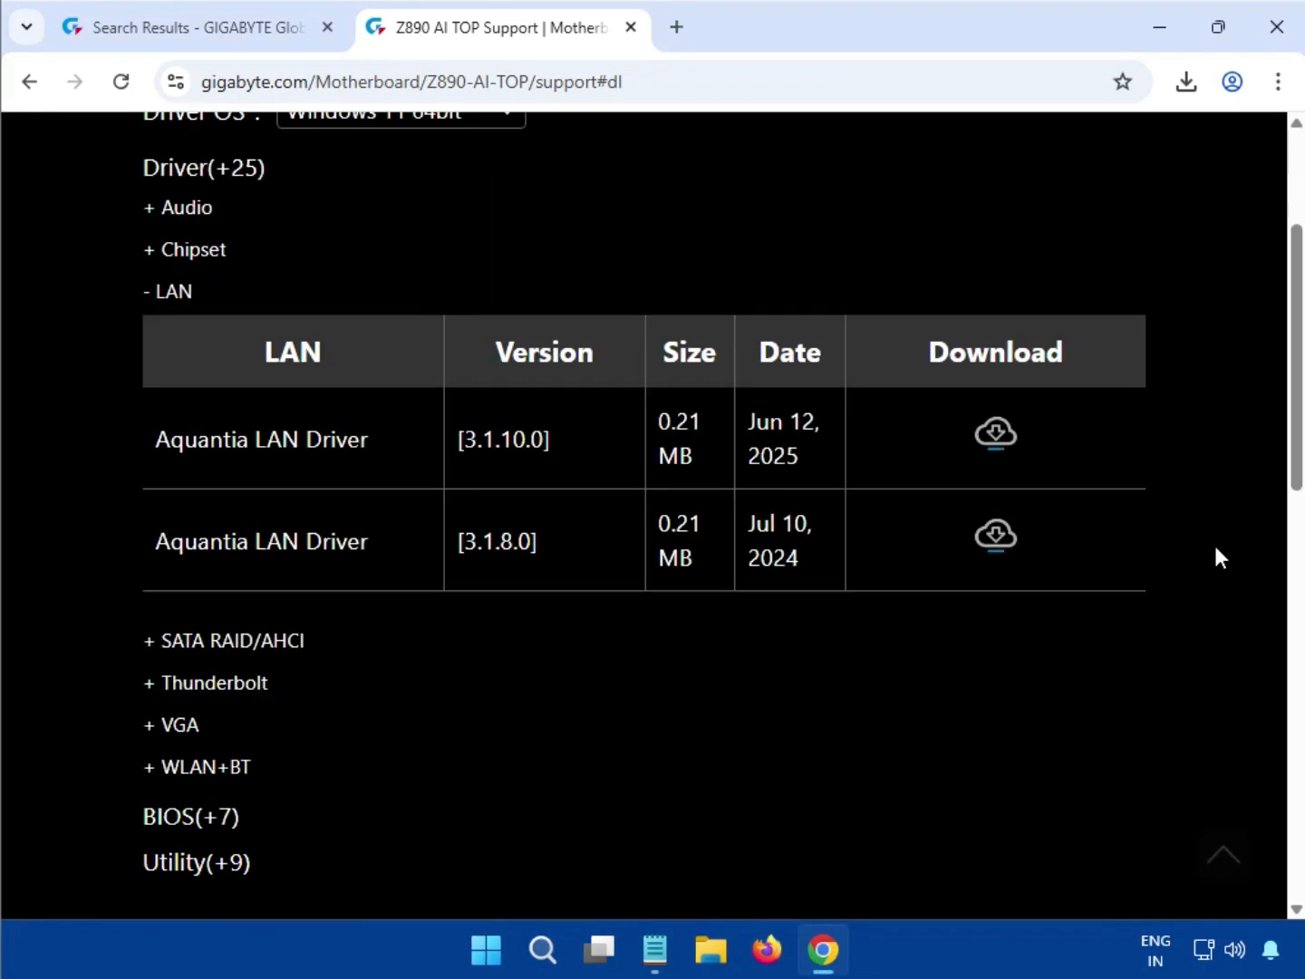
drag(195, 492, 148, 489)
scroll(282, 519, up, 1)
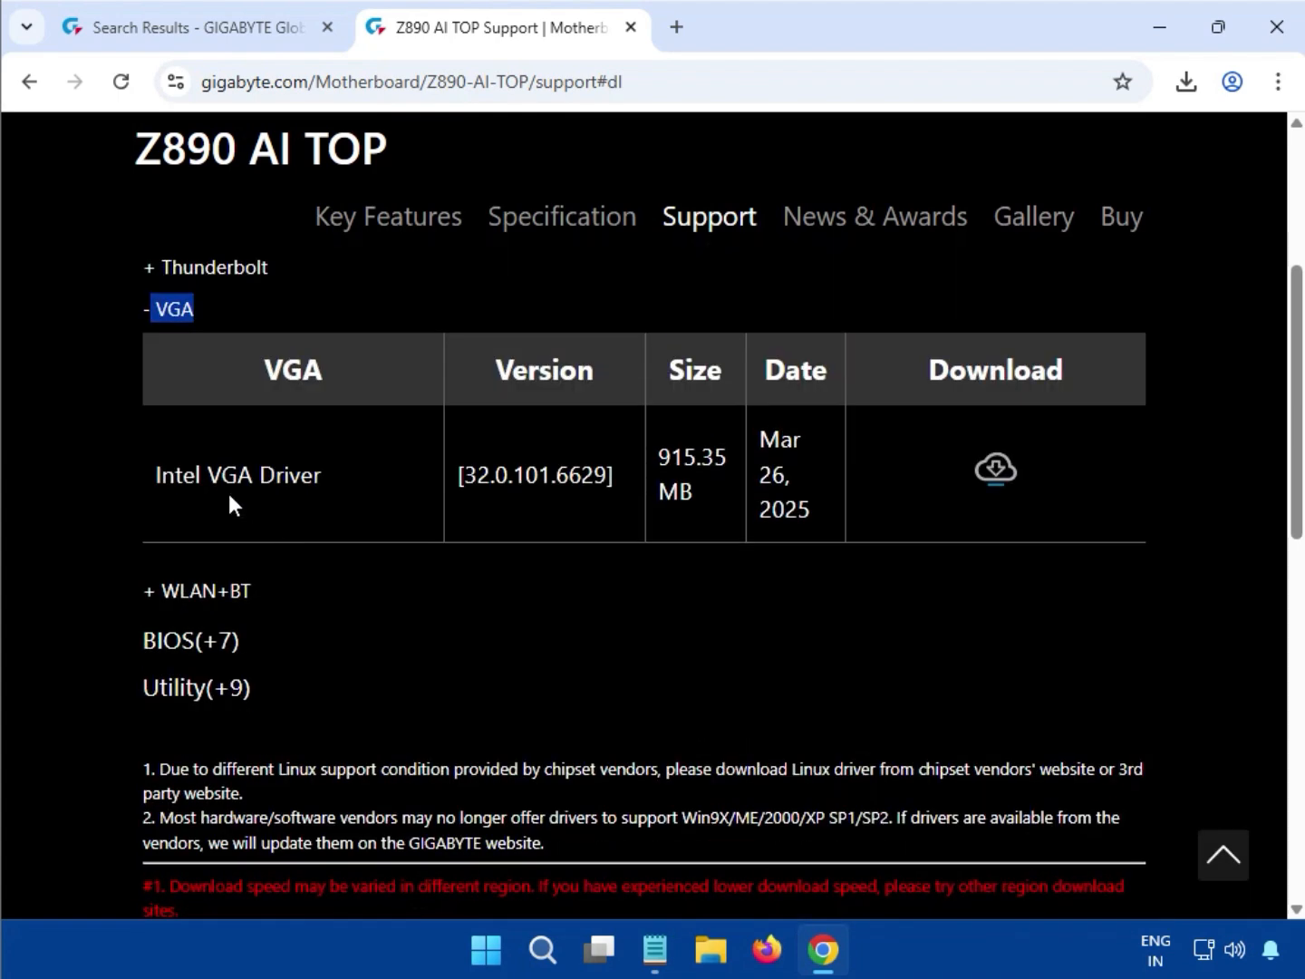
click(997, 468)
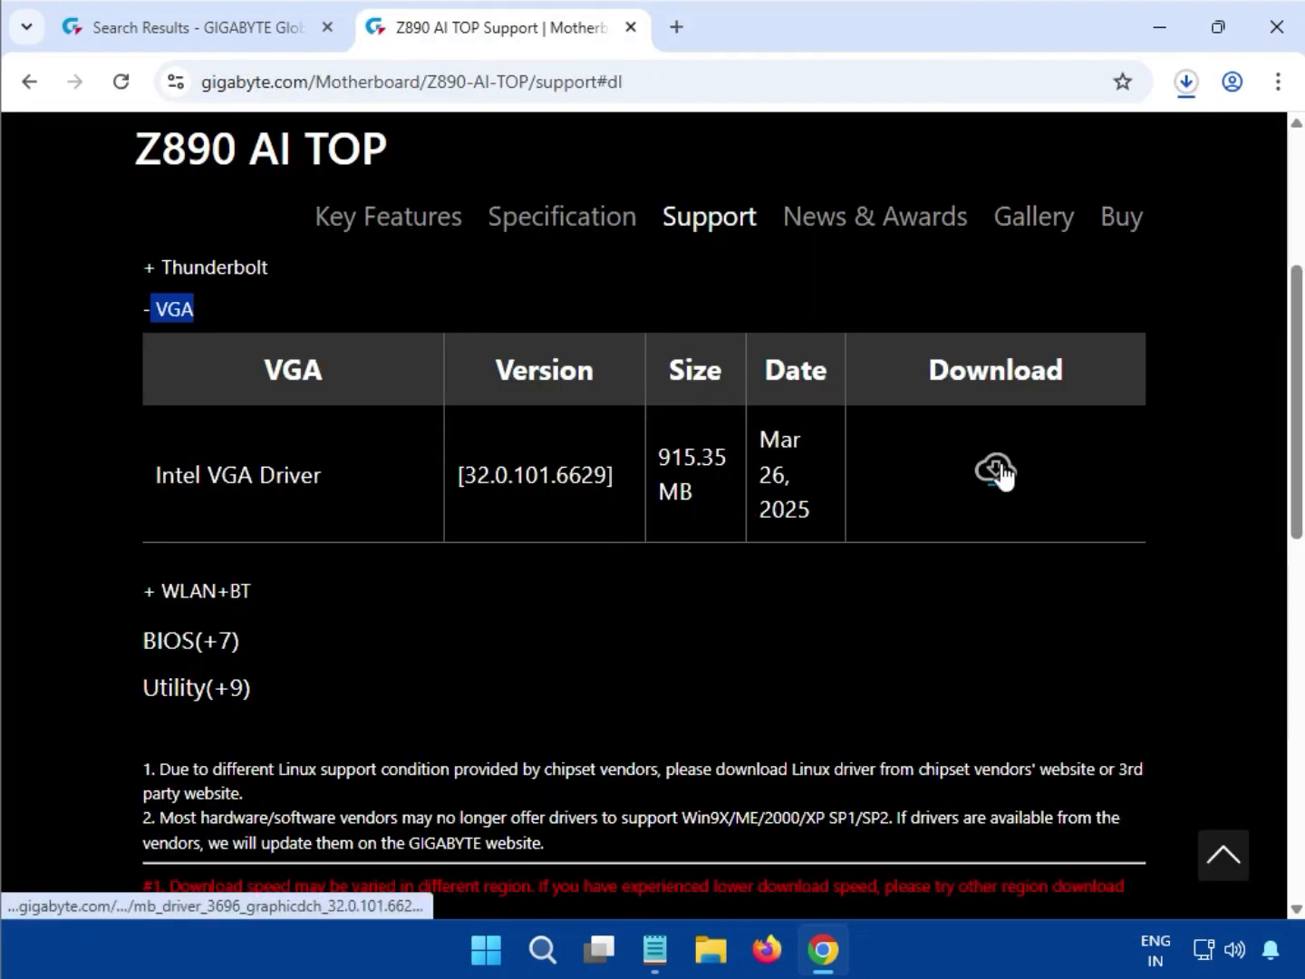
Step: Open the already downloaded archive mb_driver_3696_graphicdch_32.0.101.6629 (2).zip from the recent download history
click(1170, 98)
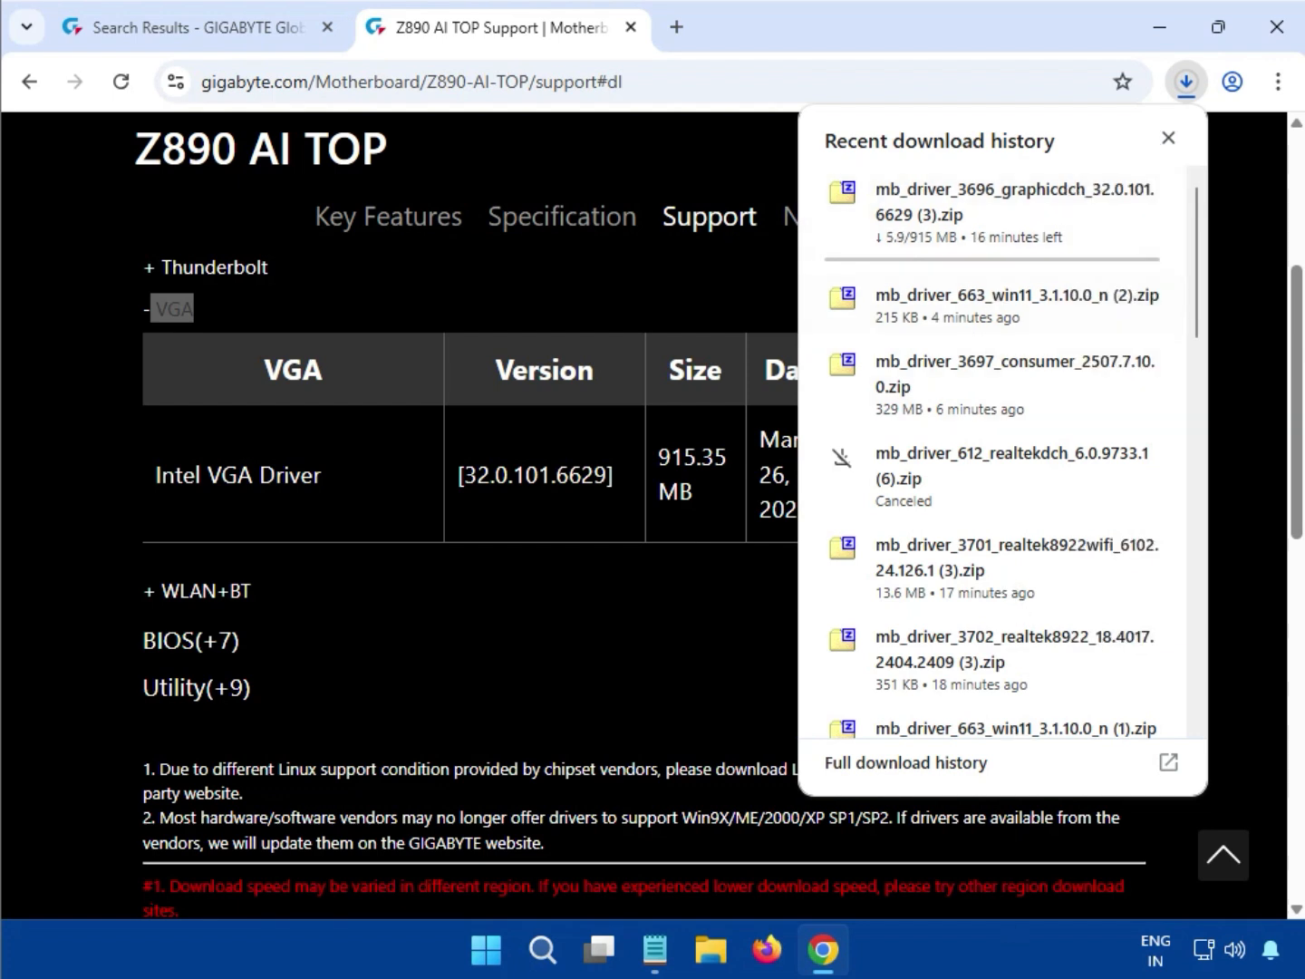
scroll(916, 531, down, 10)
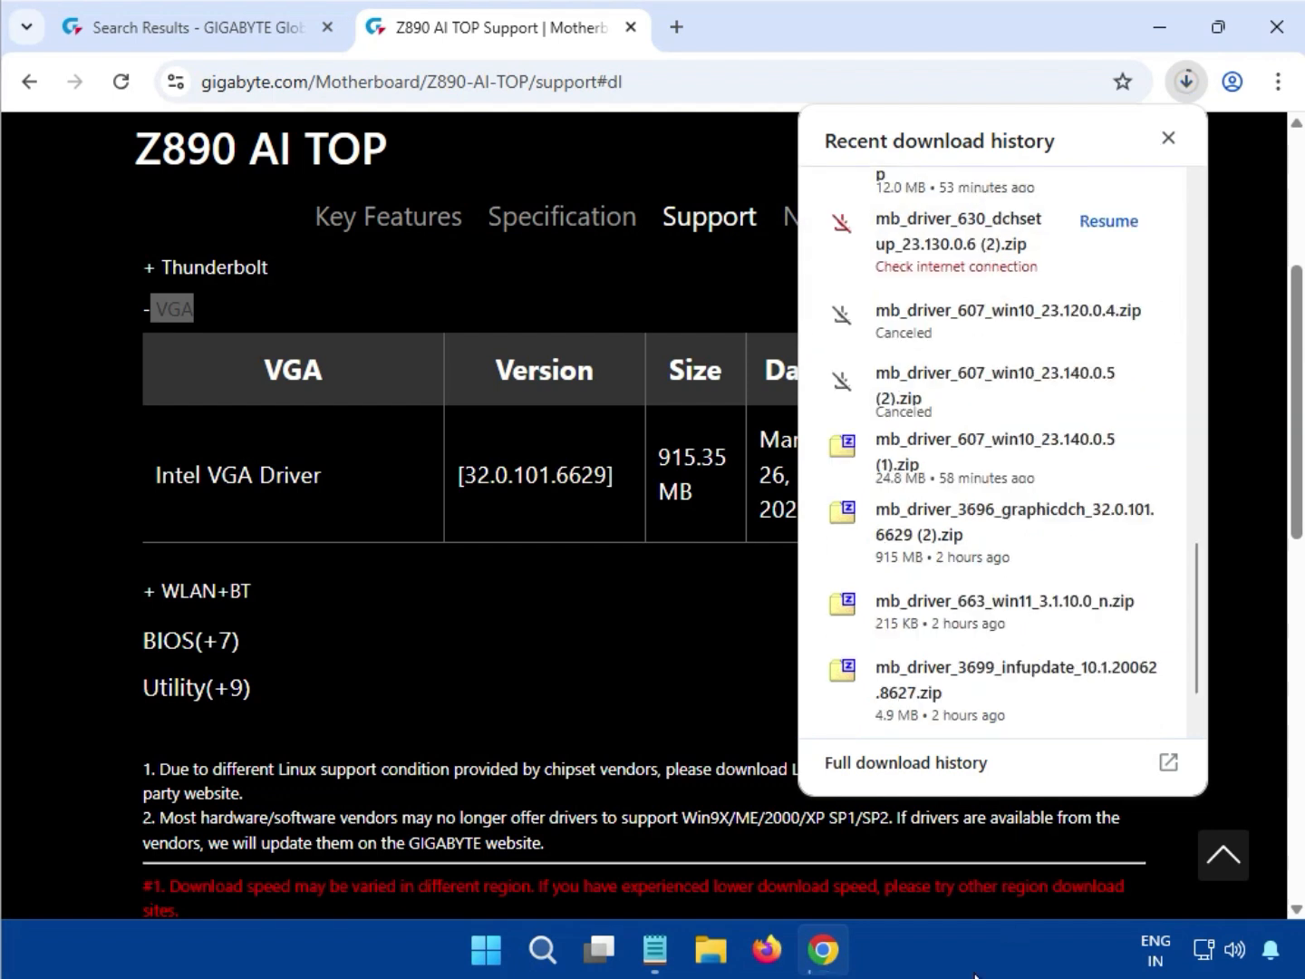
click(907, 530)
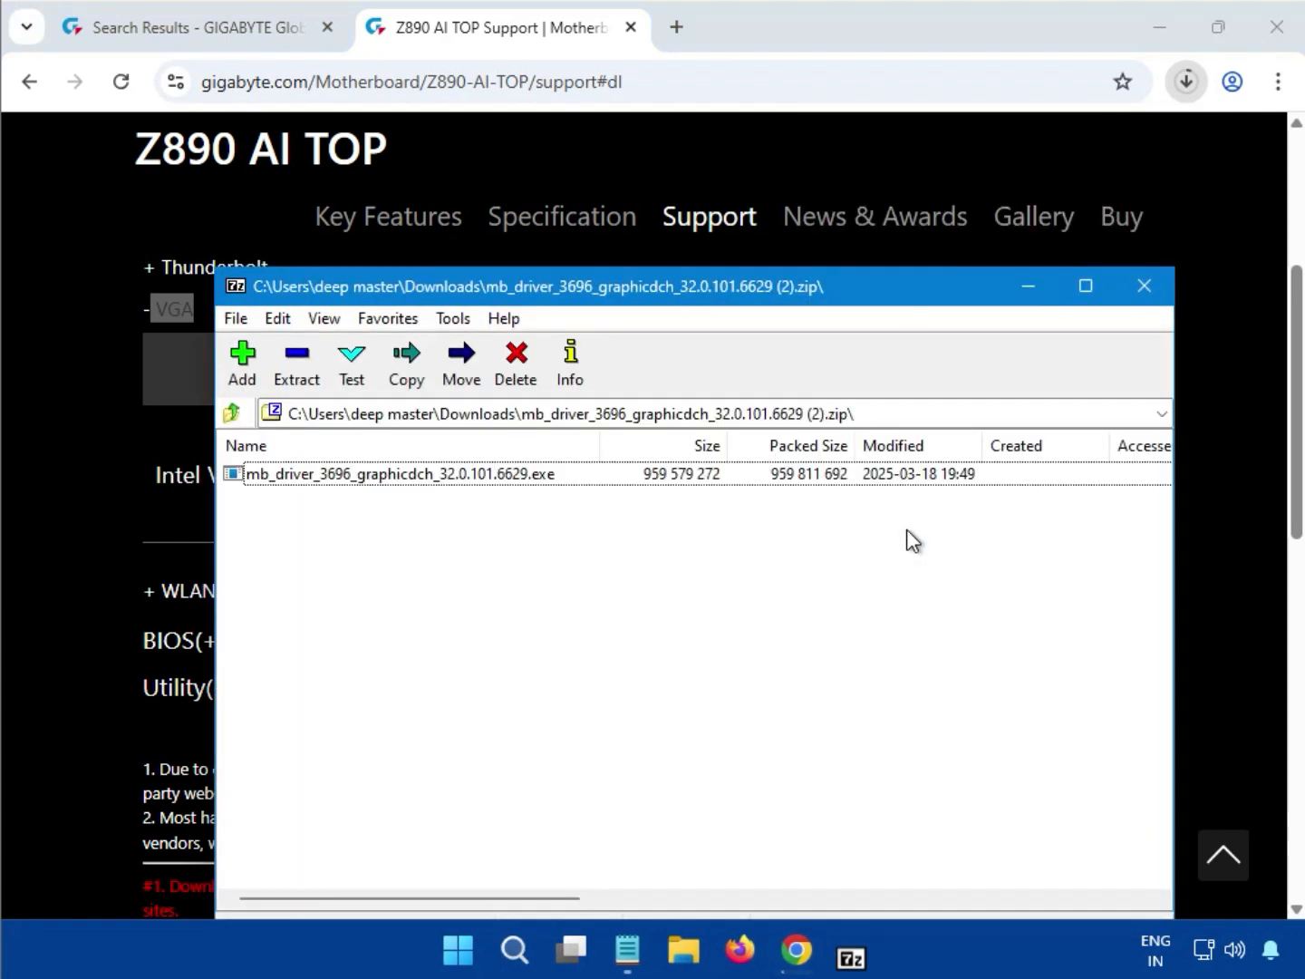
Step: Run mb_driver_3696_graphicdch_32.0.101.6629.exe from the archive, allow it to make changes to the device, and close the archive window
double_click(490, 471)
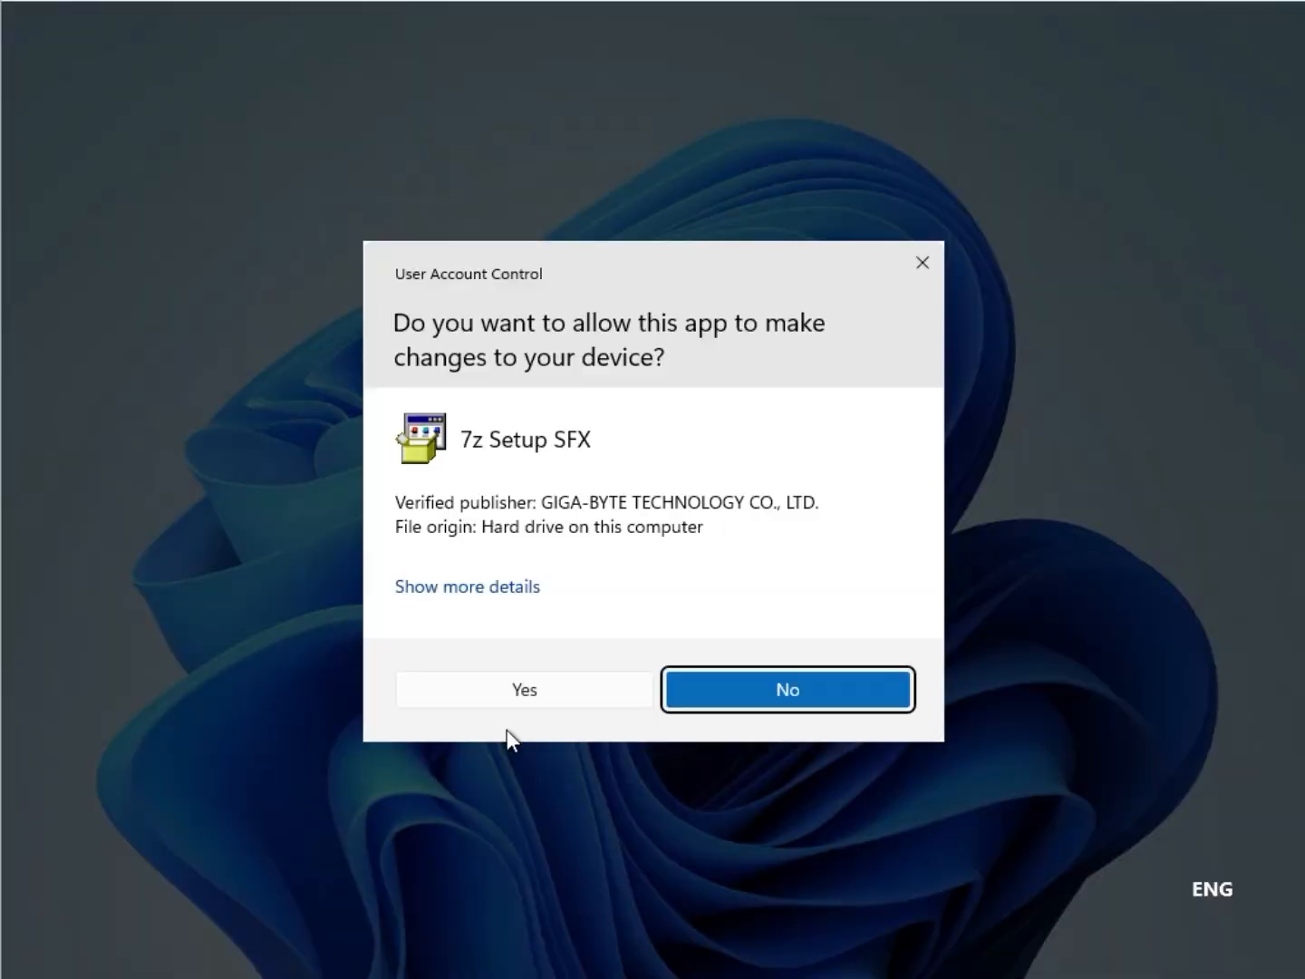
click(516, 691)
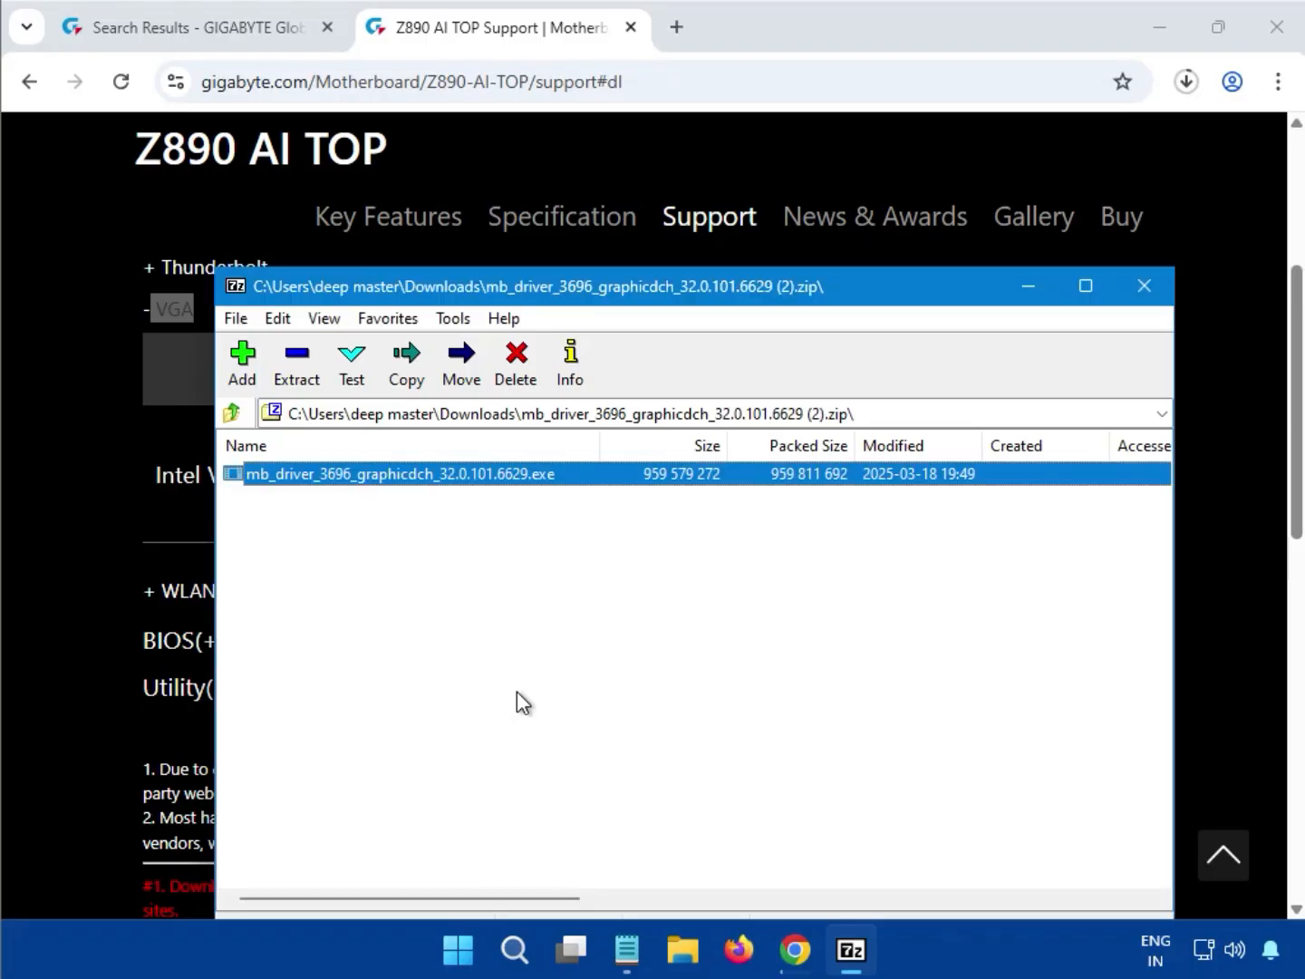
key(Return)
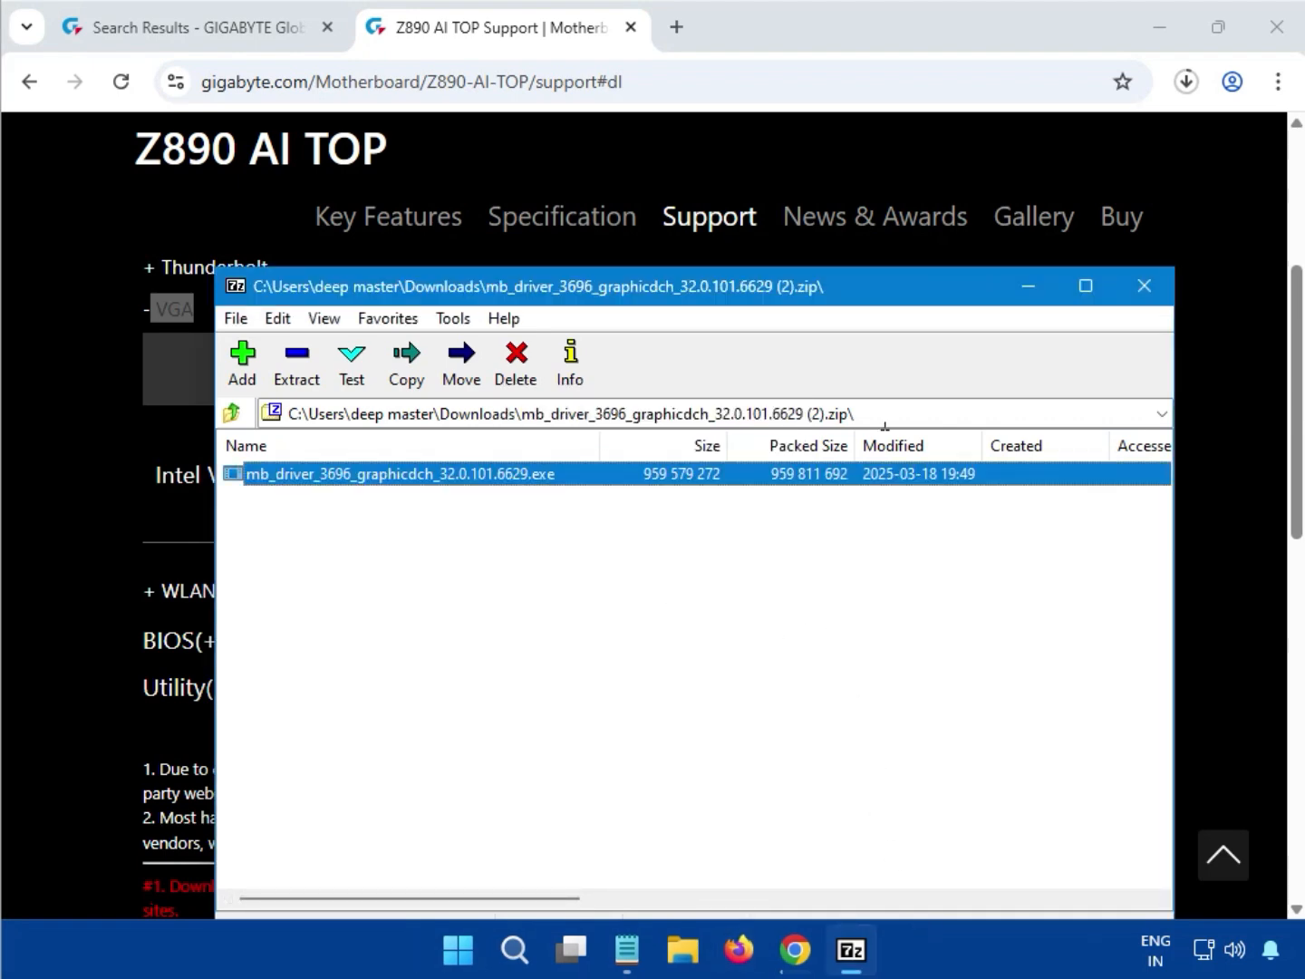
click(1146, 289)
Step: Expand the WLAN+BT driver section and download Intel Bluetooth Driver, version 23.140.0.5
scroll(1221, 454, up, 5)
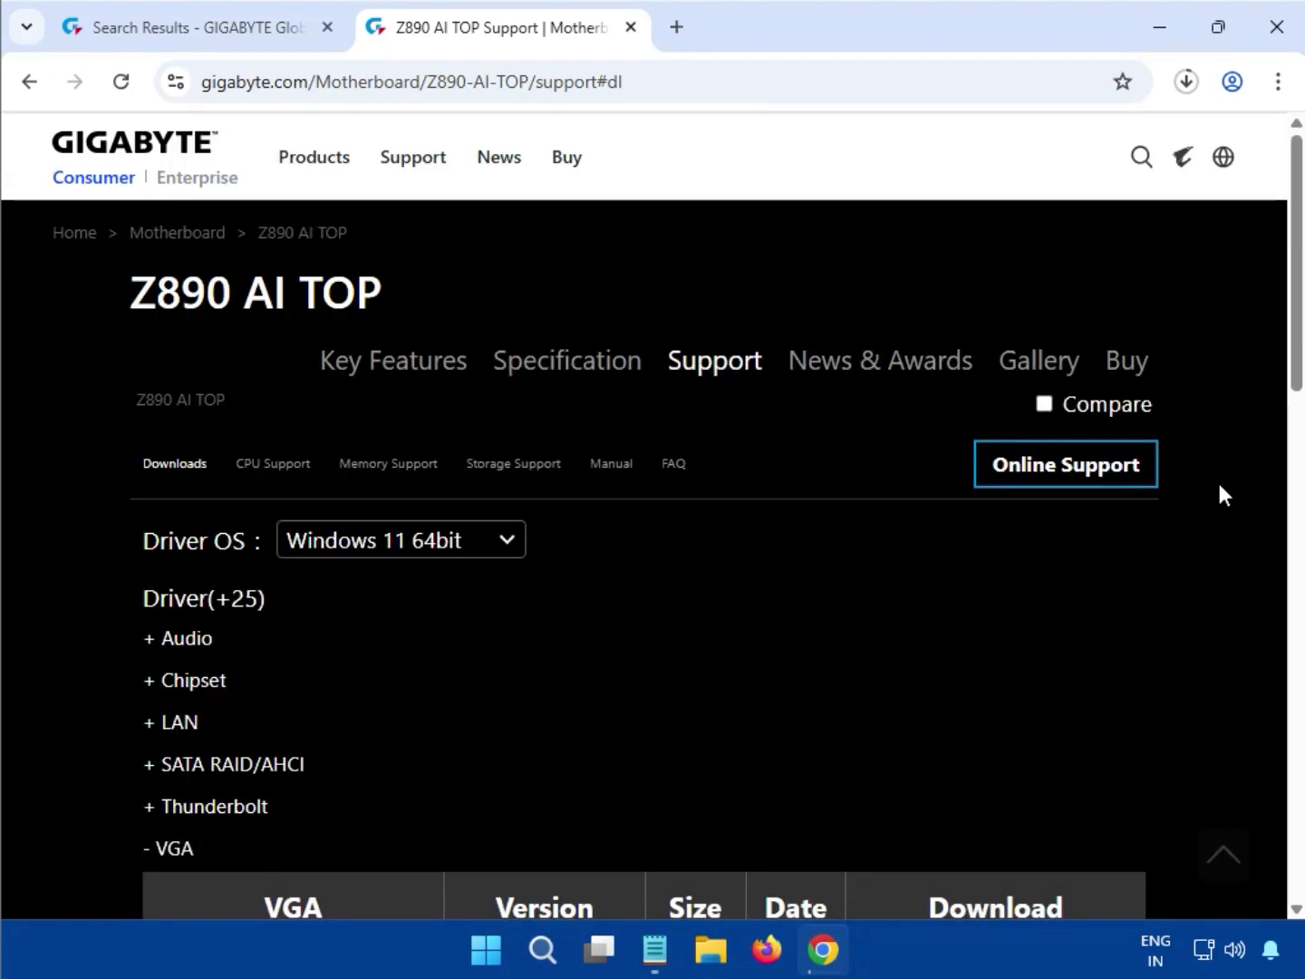
scroll(1215, 508, down, 10)
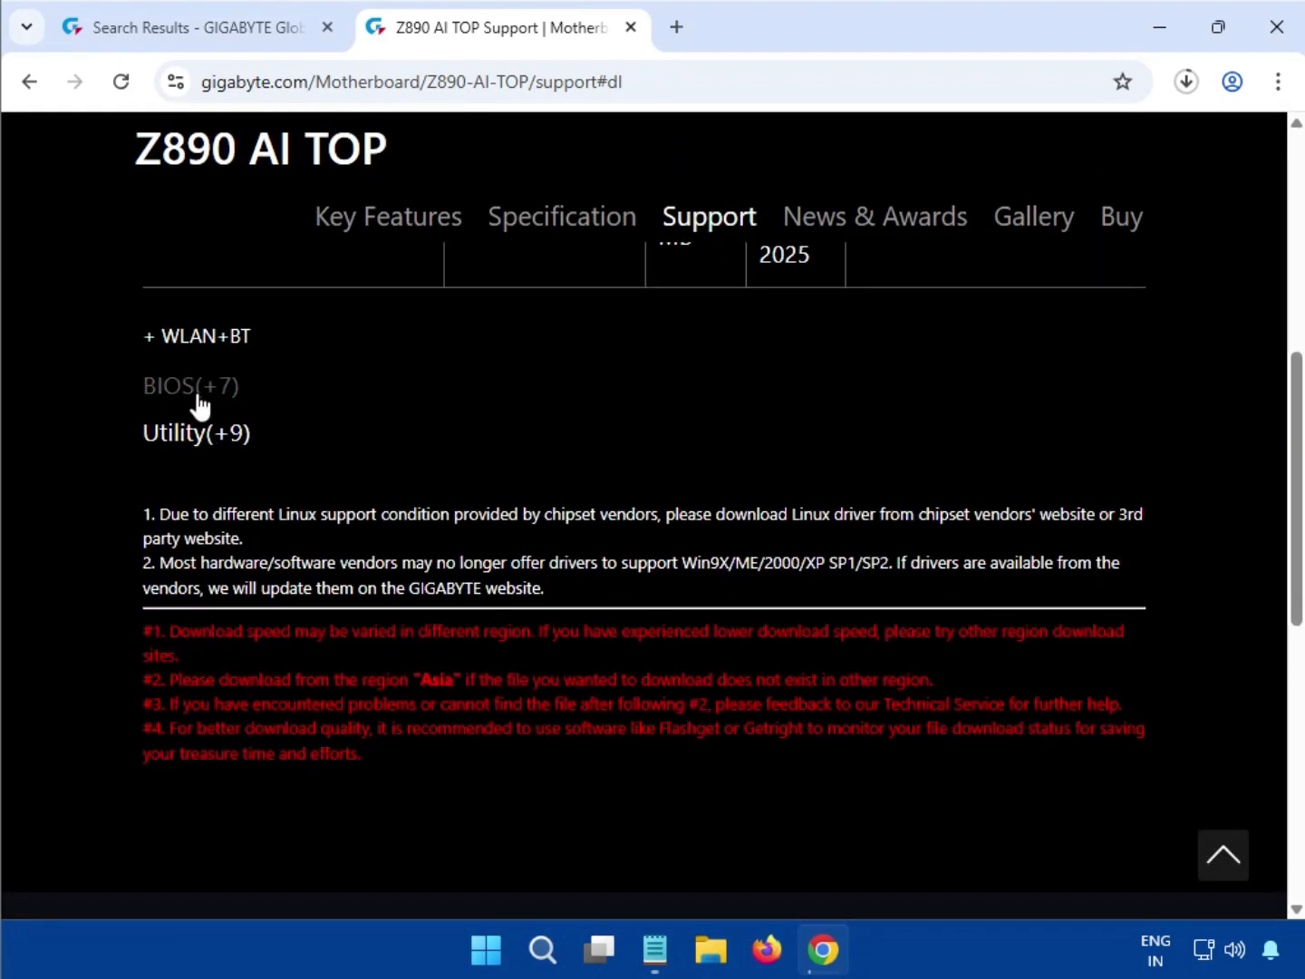
click(242, 344)
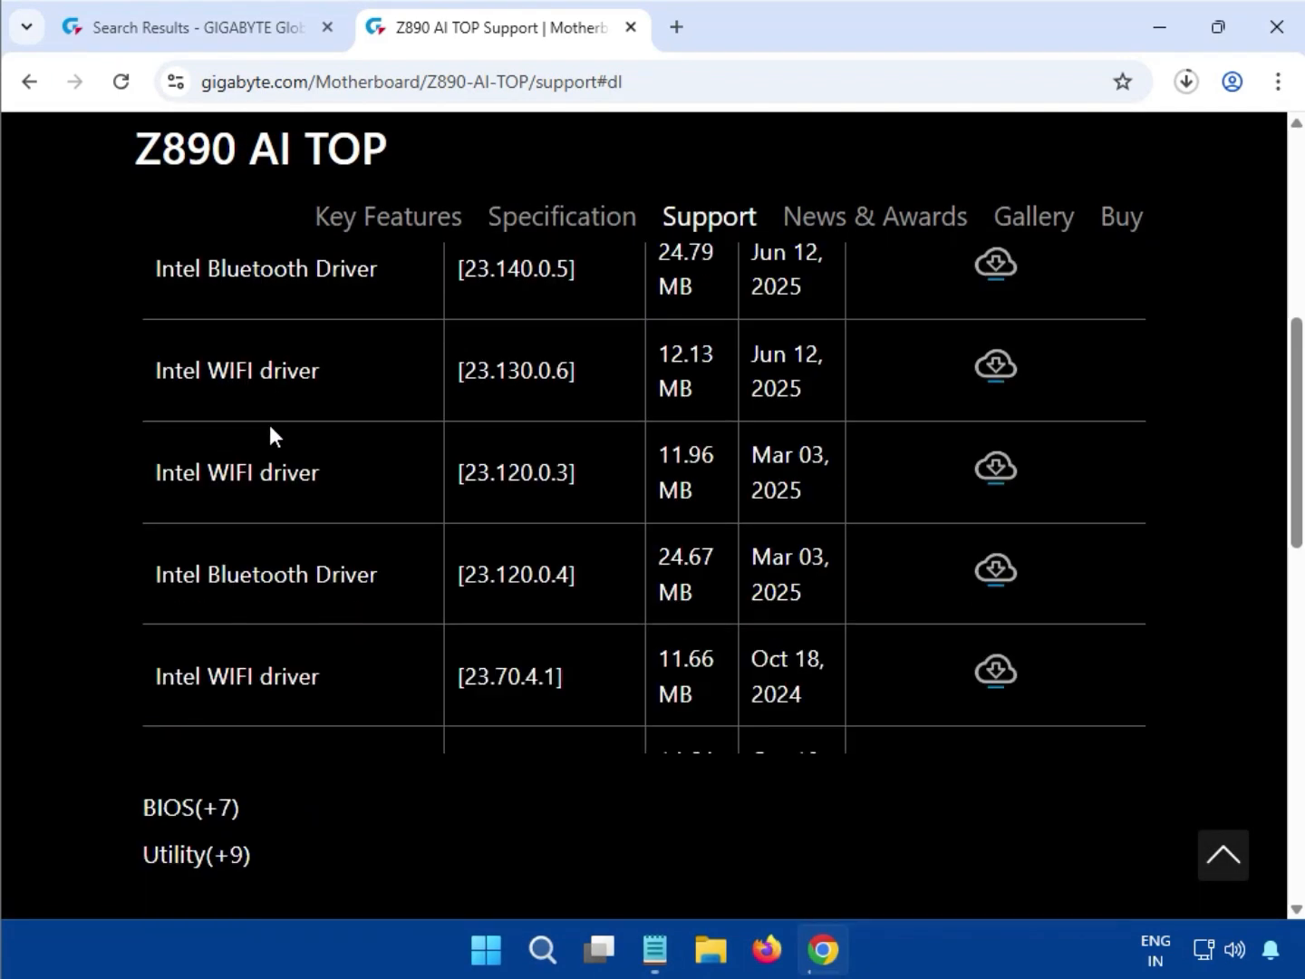
scroll(313, 467, up, 3)
drag(152, 499, 703, 503)
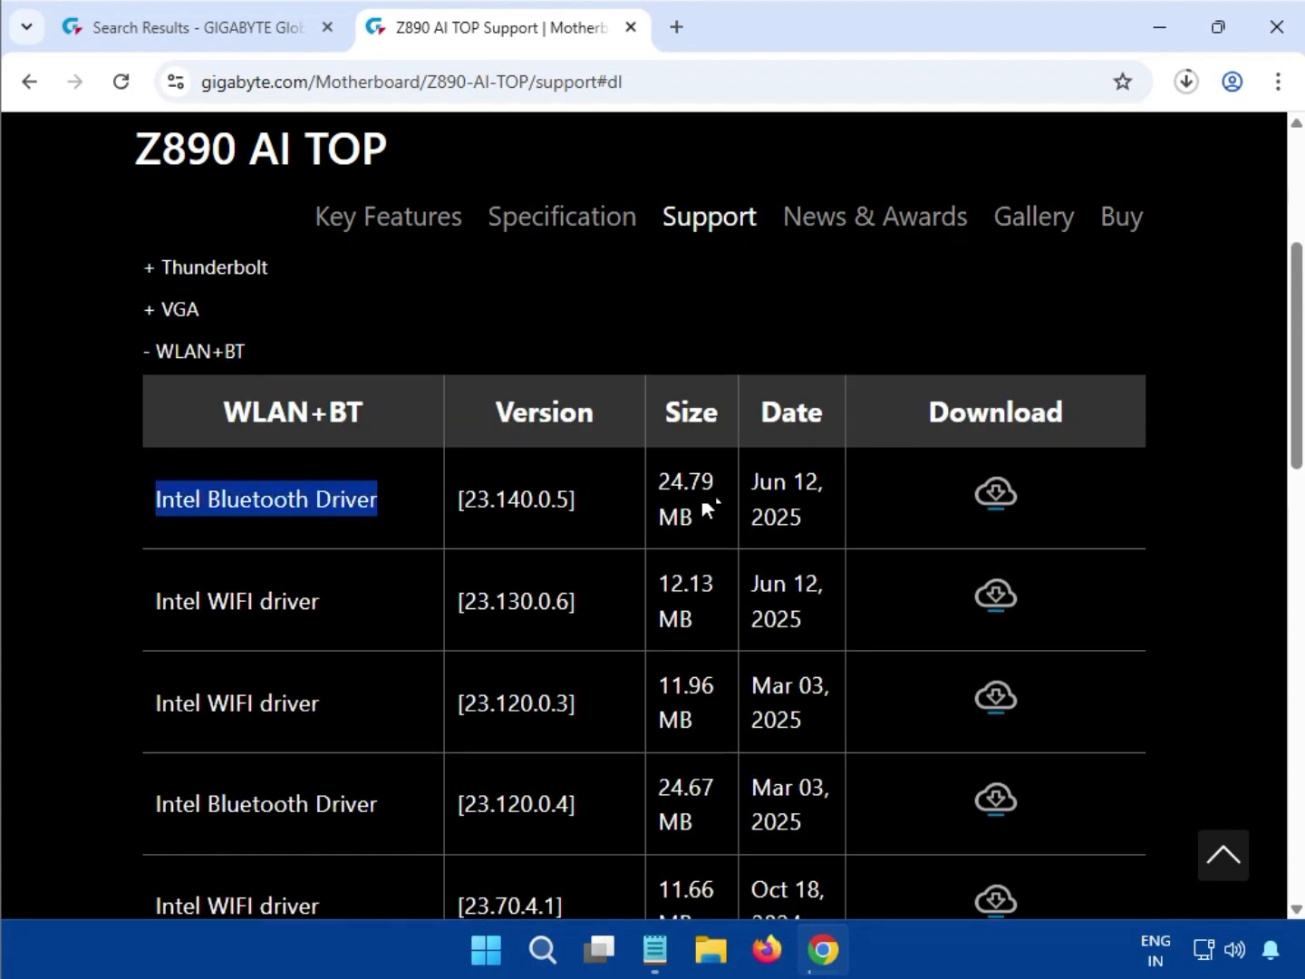
click(995, 502)
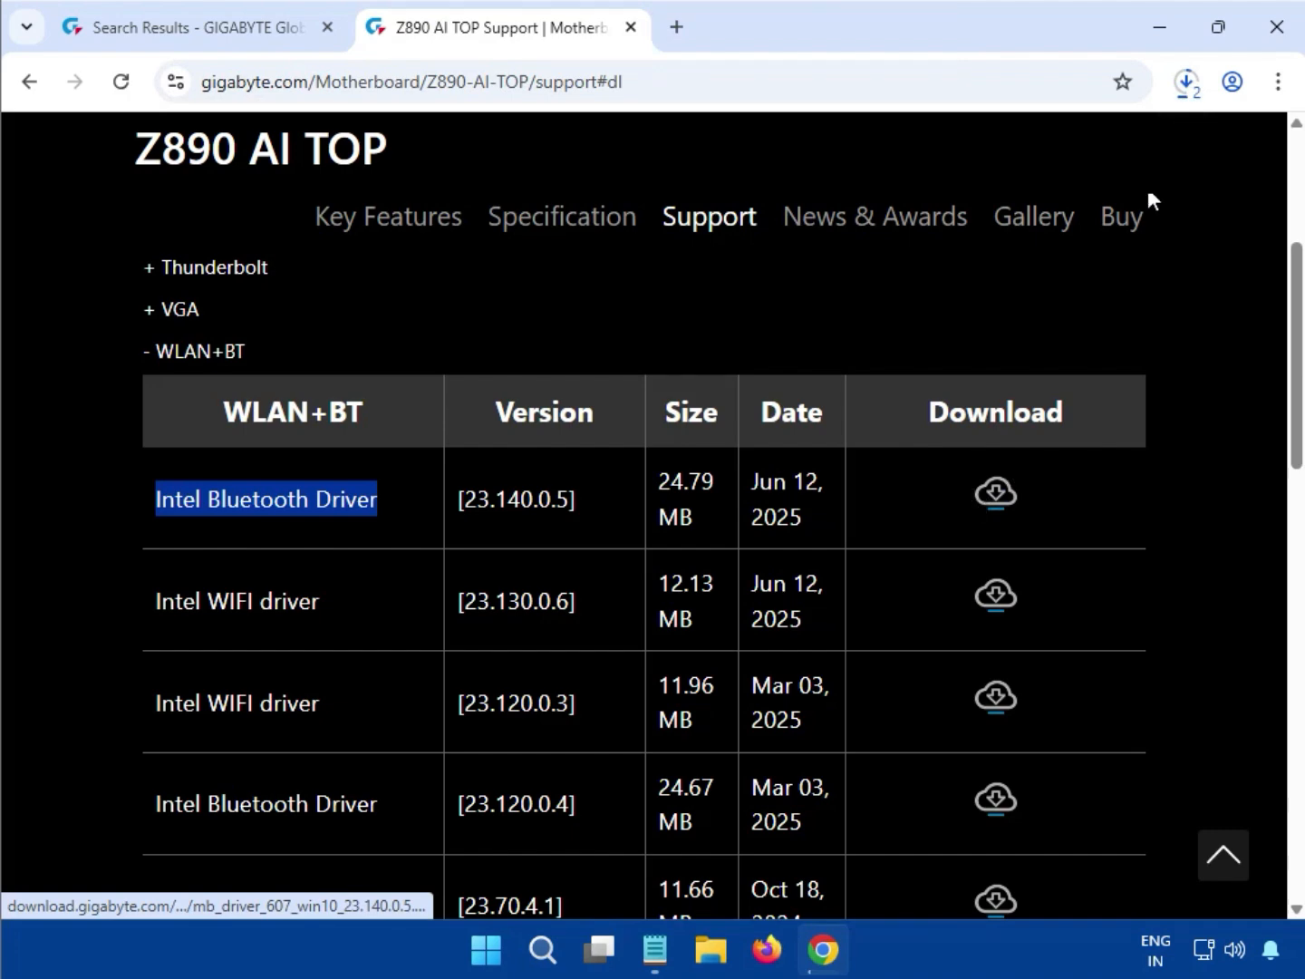
Step: Cancel the paused download mb_driver_3696_graphicdch_32.0.101.6629 (3).zip in the recent download history
click(1173, 93)
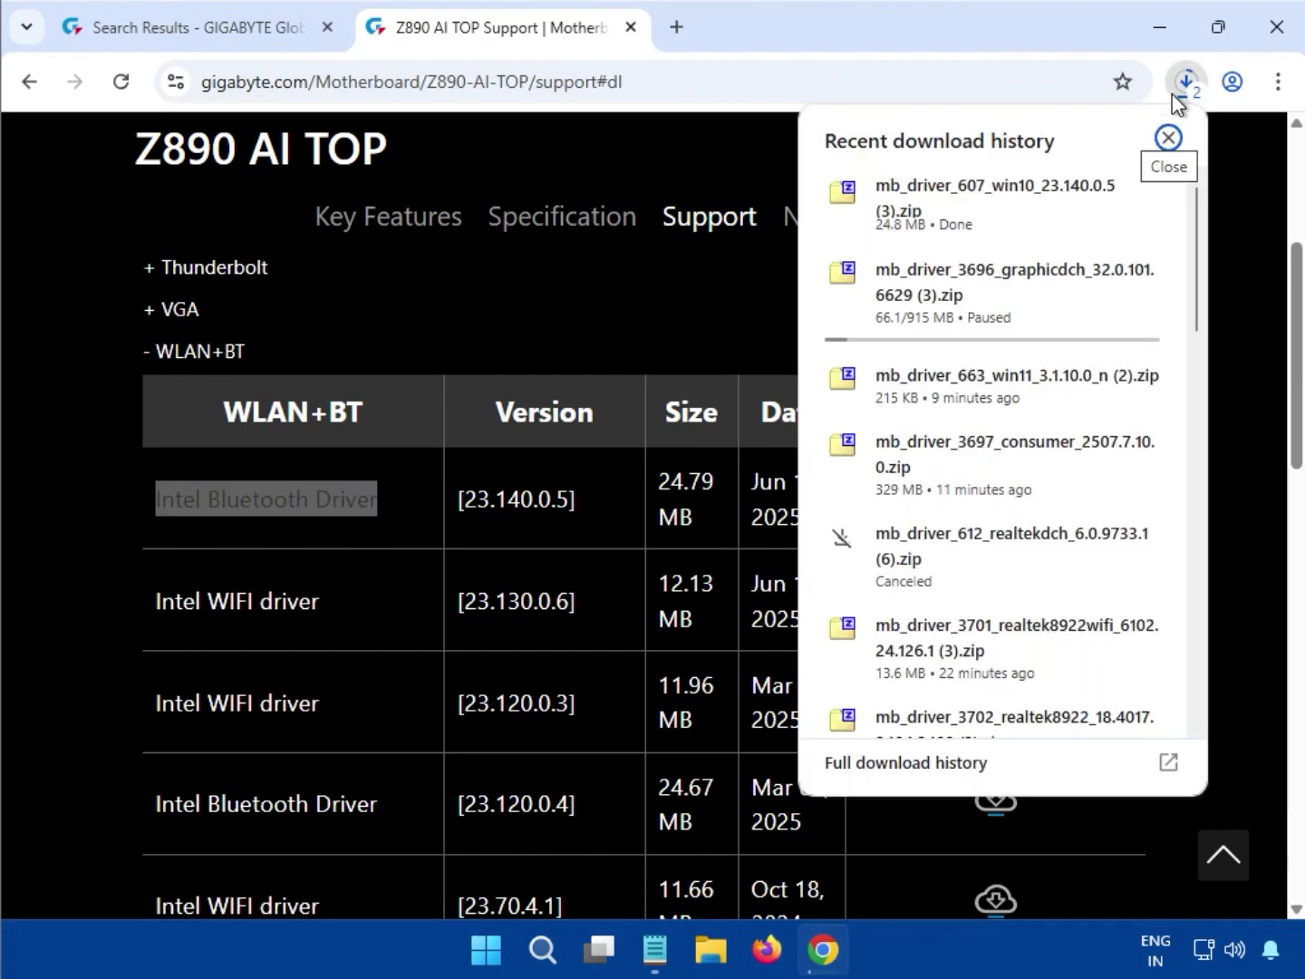
click(1148, 280)
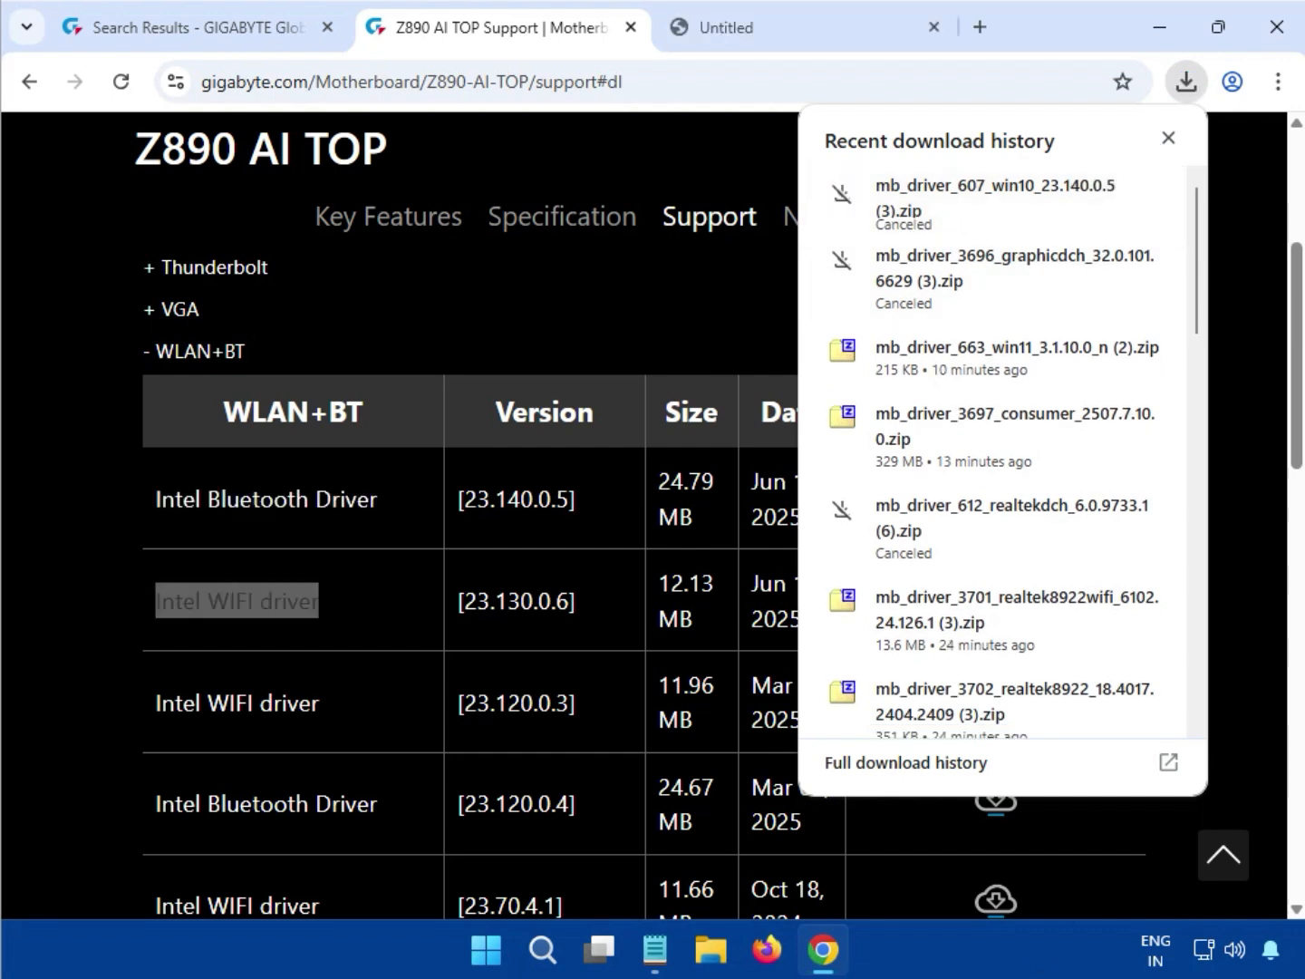
Step: Run mb_driver_3701_realtek8922wifi_6102.24.126.1.exe from its already downloaded (3).zip archive, allow it to make changes to the device, and close the archive window
drag(1194, 311, 1178, 419)
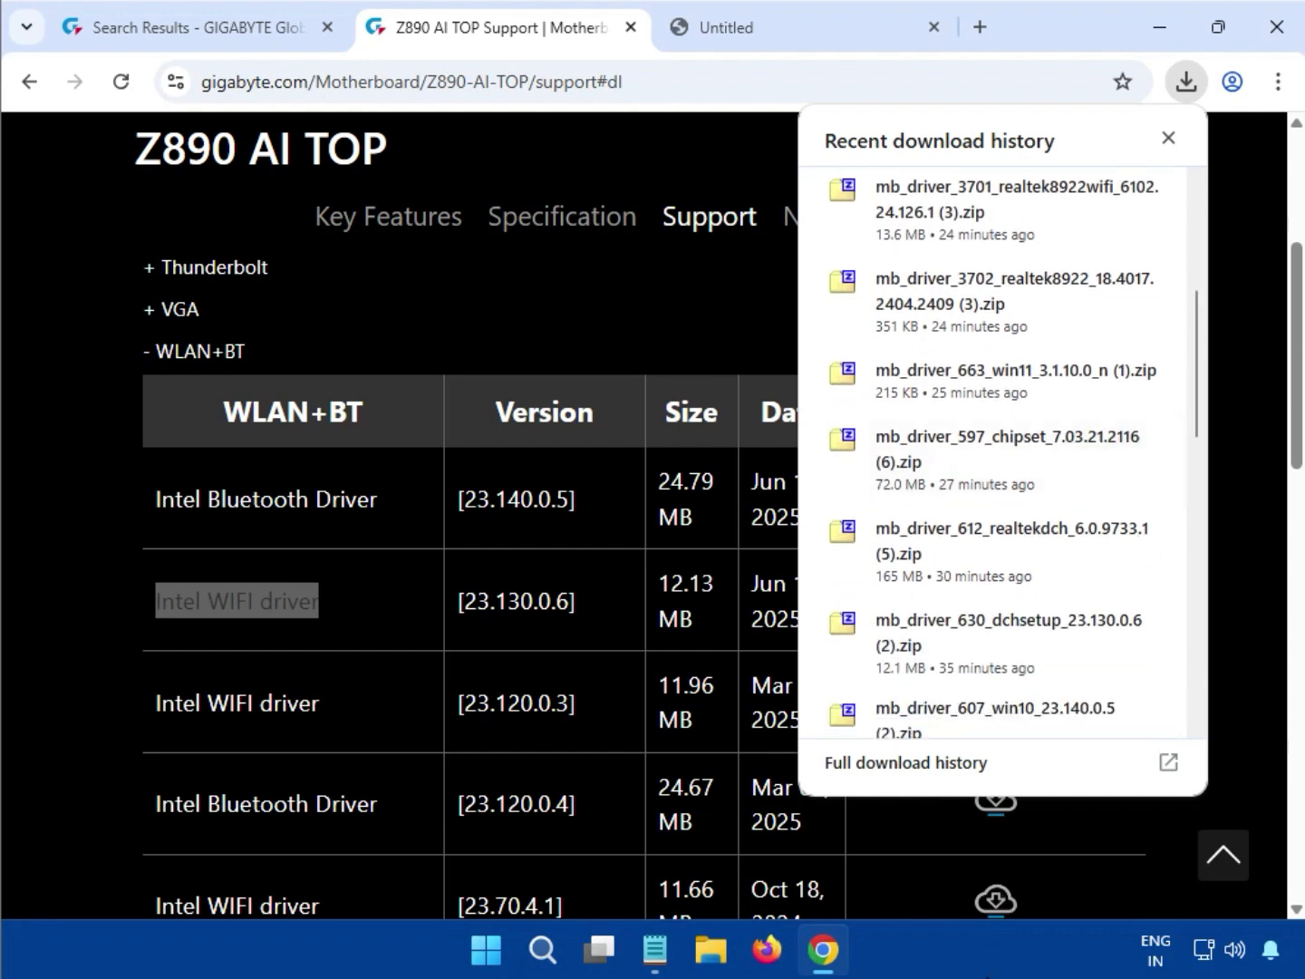
click(973, 210)
double_click(450, 482)
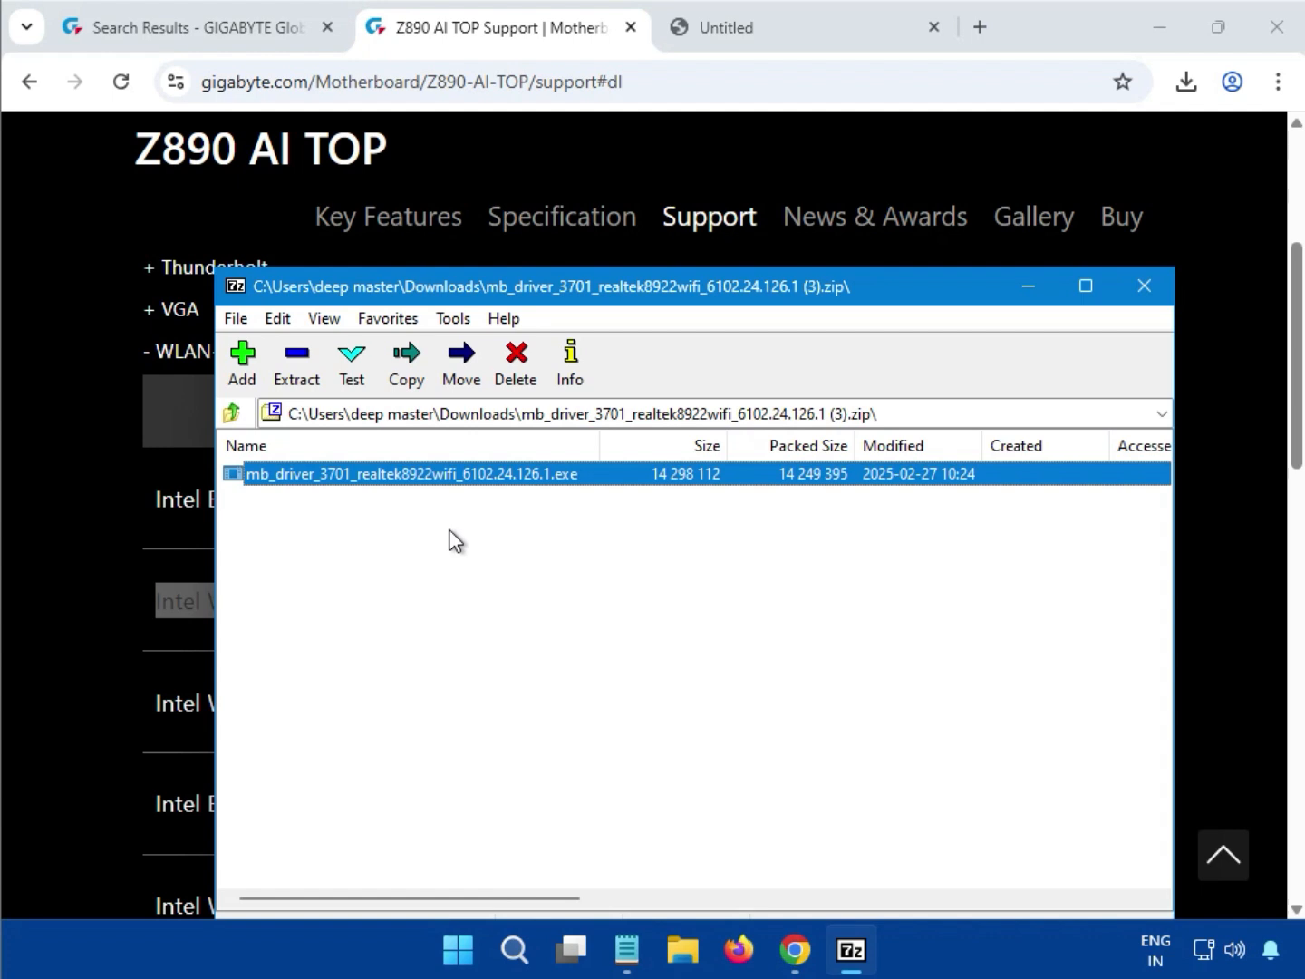
double_click(495, 475)
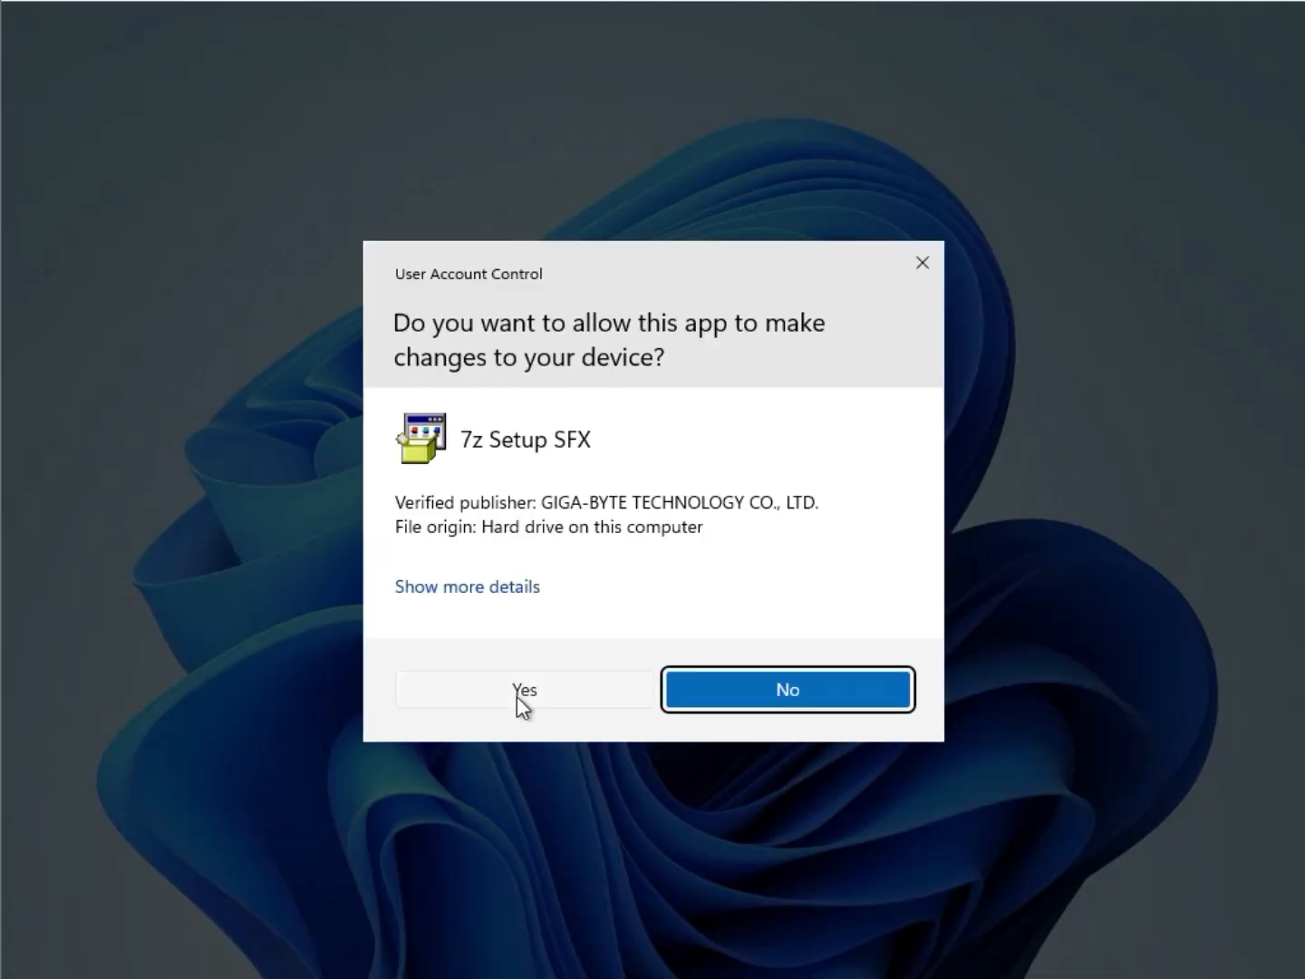
click(518, 695)
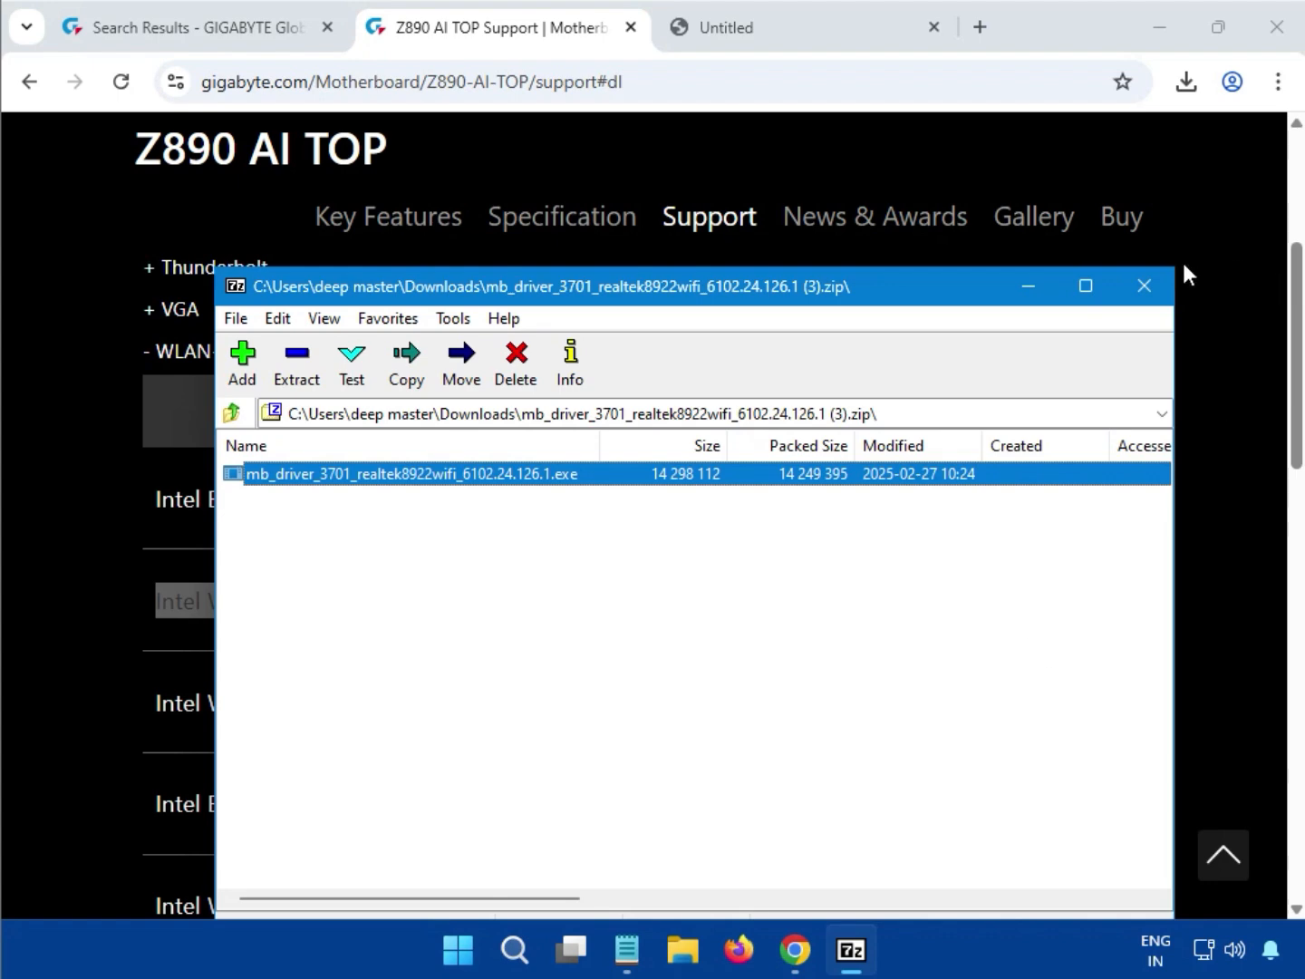
click(1143, 283)
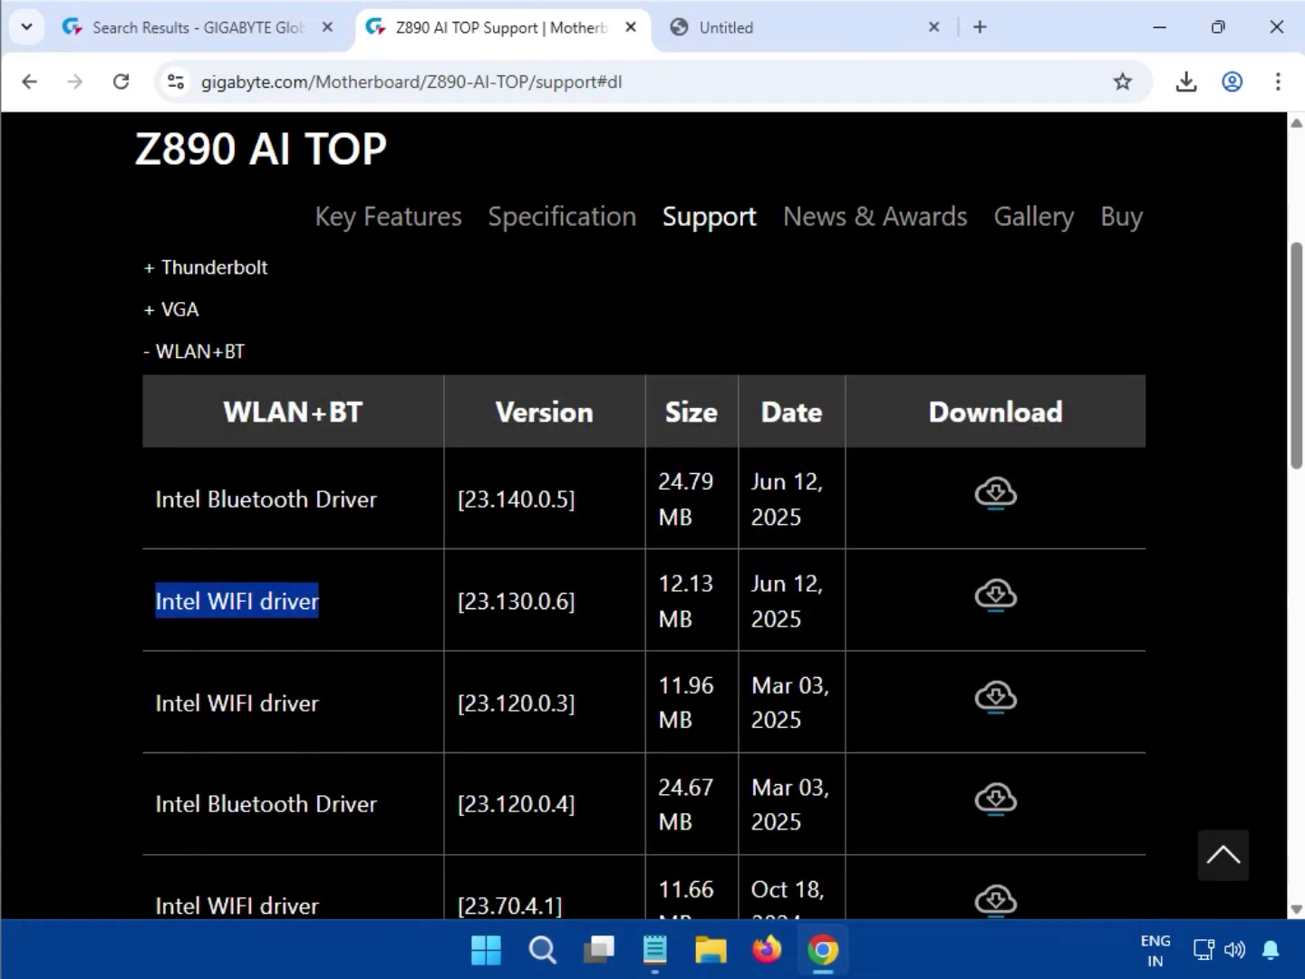
click(1215, 693)
scroll(1216, 693, down, 5)
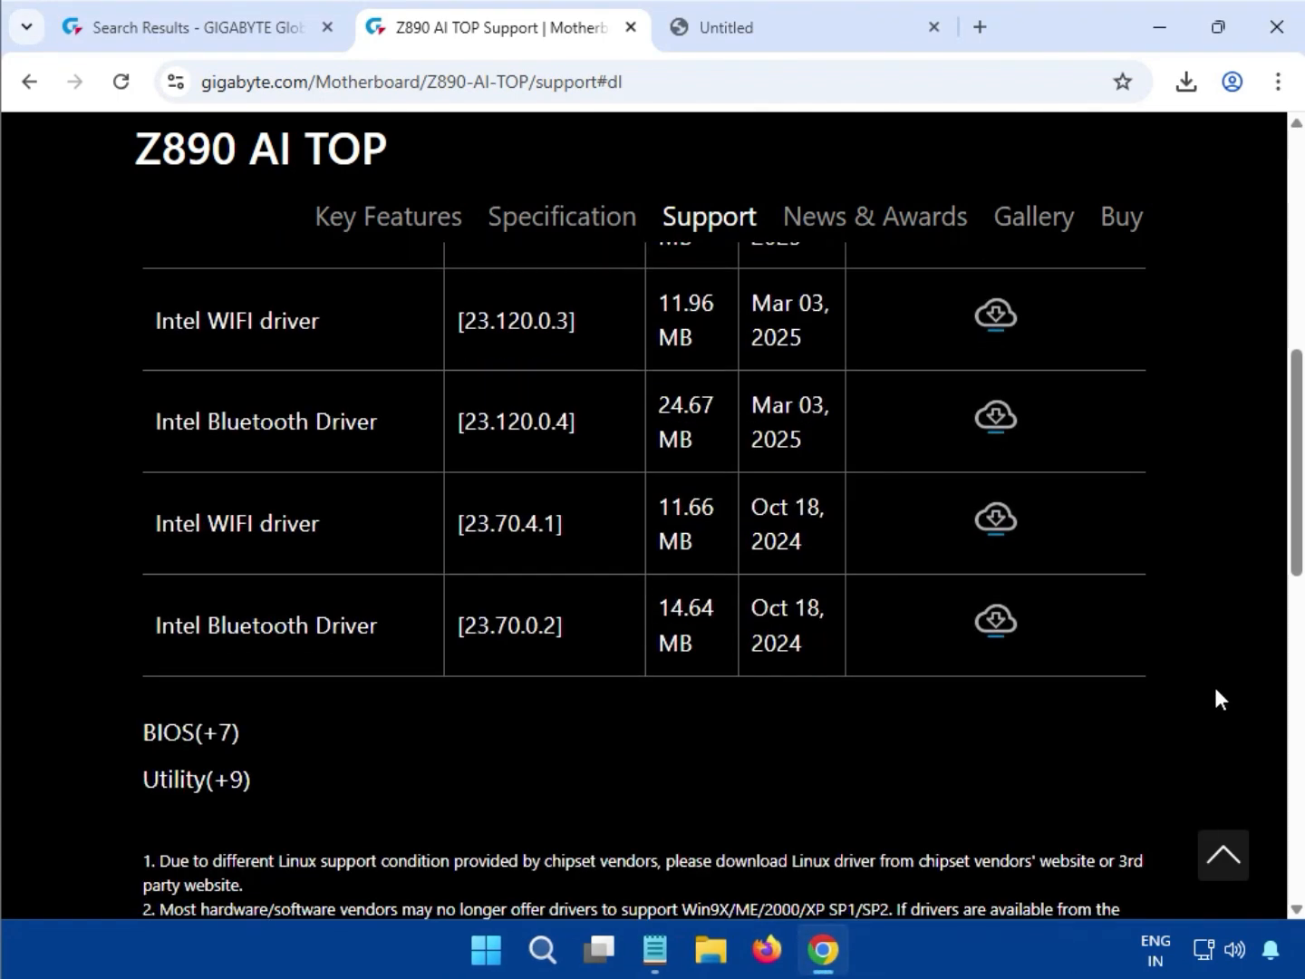